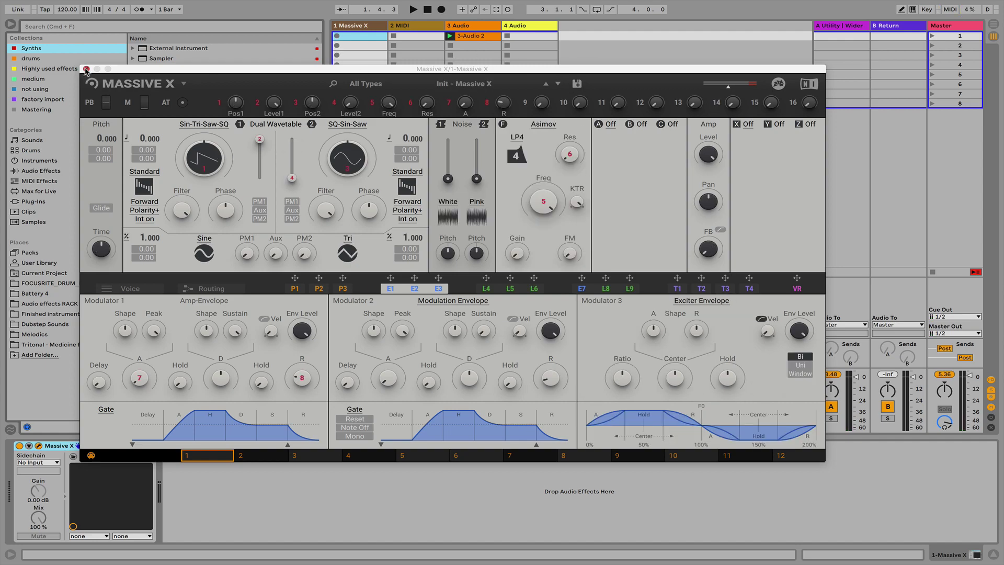
Arm the 3 Audio track for recording, and reopen the Massive X plug-in window from the 1 Massive X track
click(86, 69)
click(463, 427)
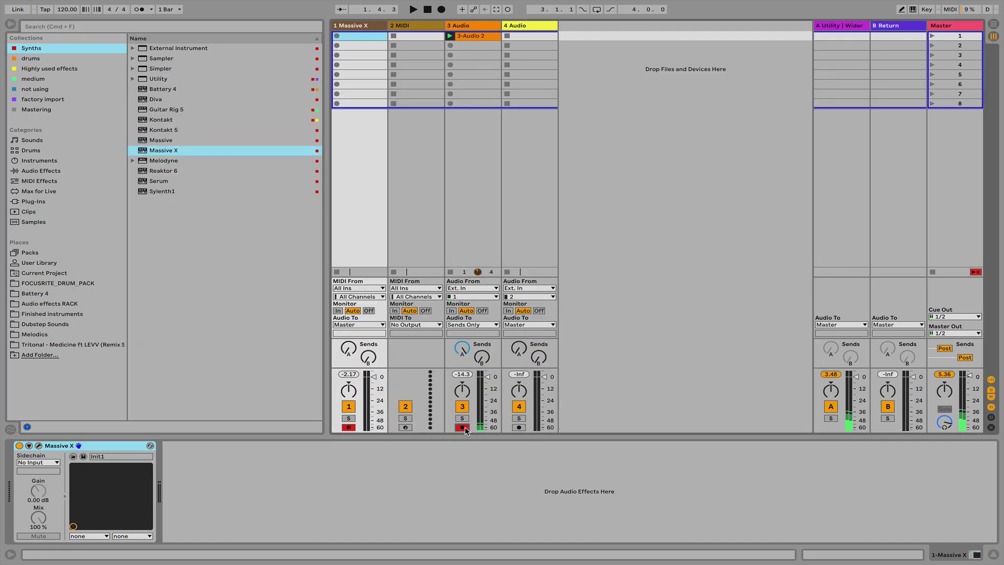
click(357, 30)
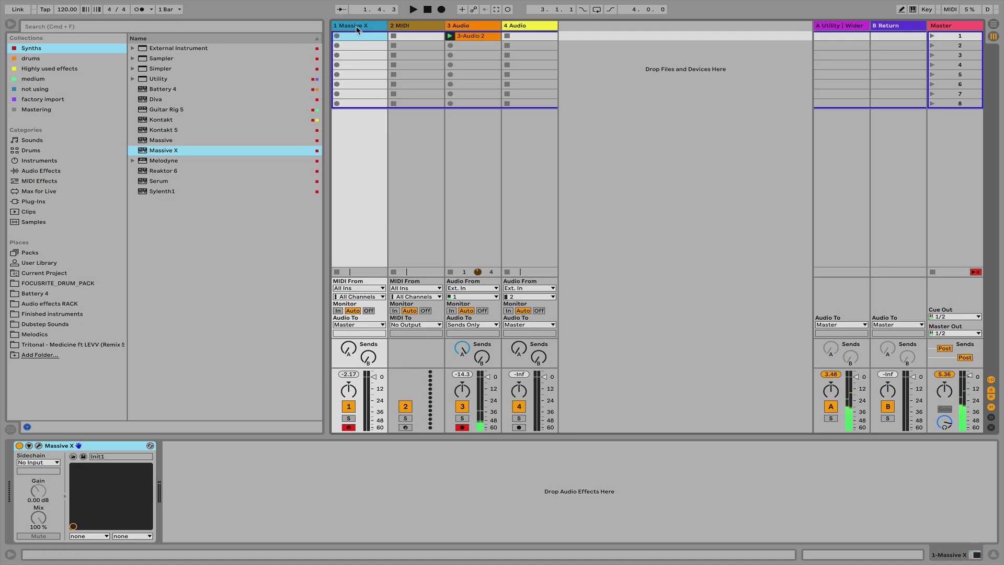
click(38, 446)
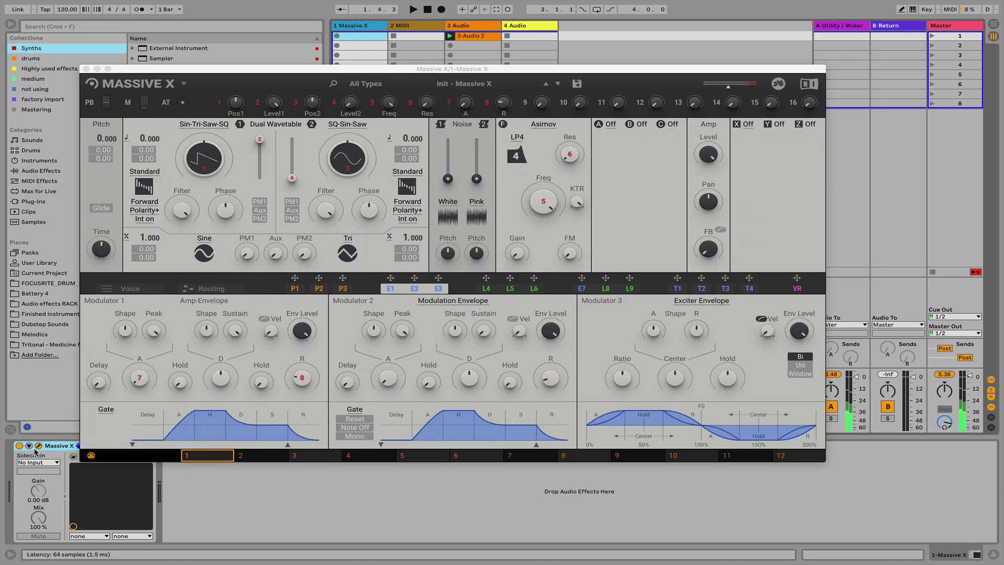
Show the Routing page and load the "Init - Massive X Blank" preset from the Quickstart category
click(201, 289)
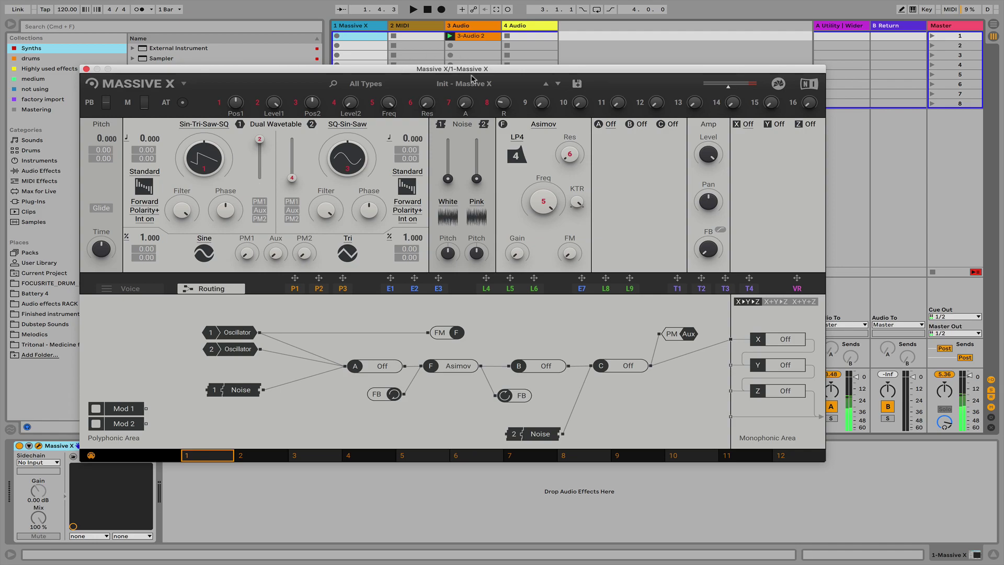
click(365, 83)
click(380, 133)
click(455, 124)
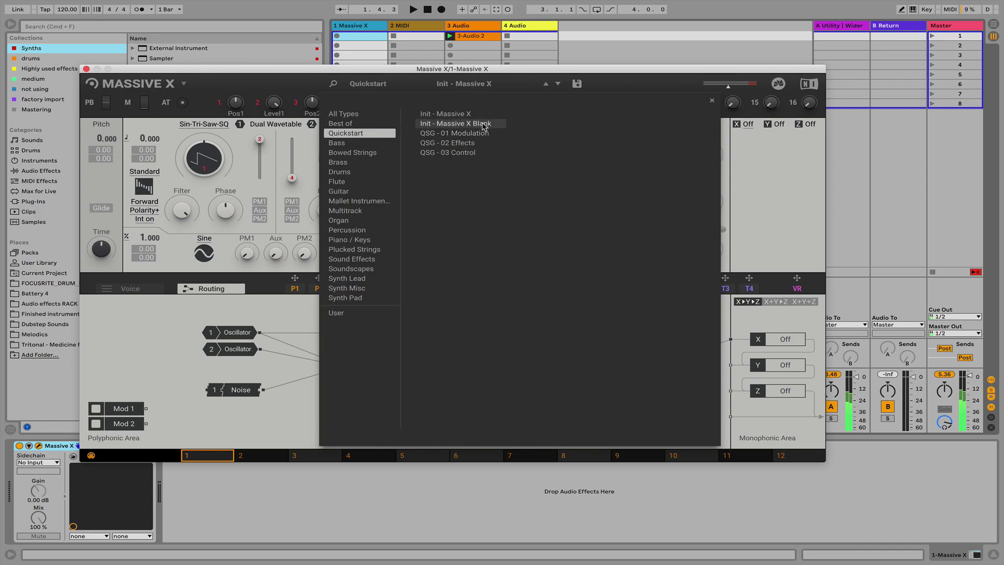
click(624, 87)
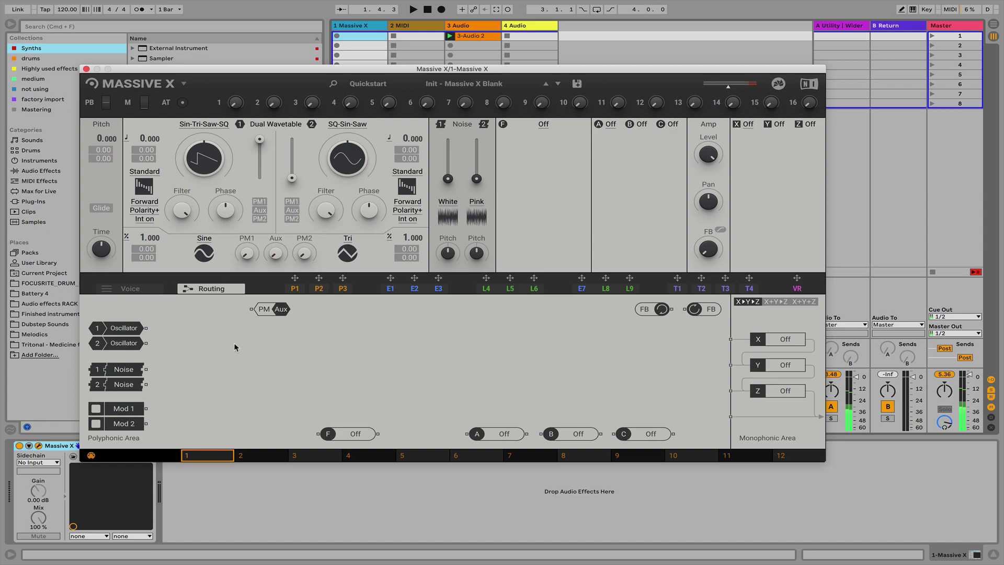
Place Oscillator 1 in the open routing area and connect it directly to the lowest input of the Monophonic Area
drag(137, 328, 283, 363)
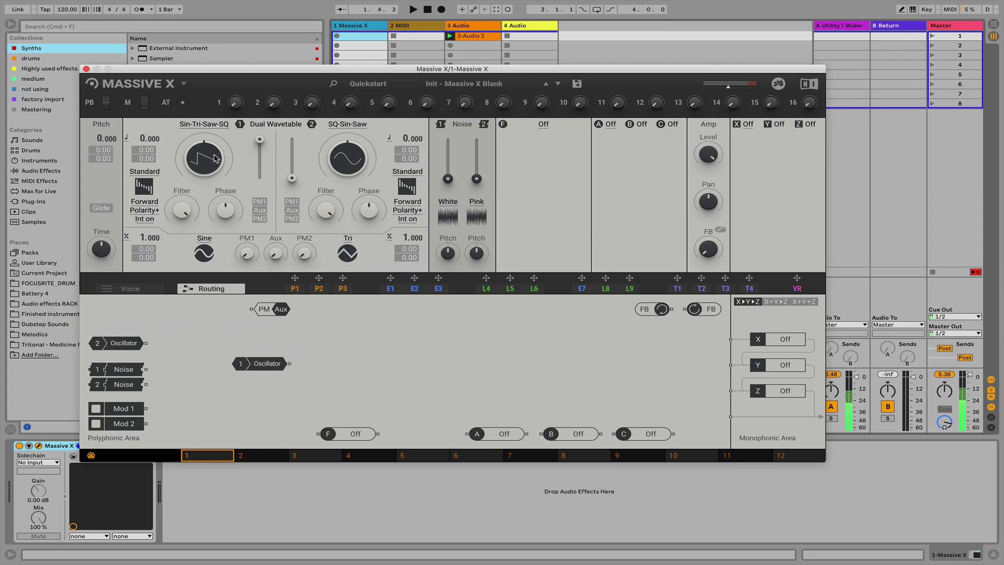
drag(290, 364, 732, 417)
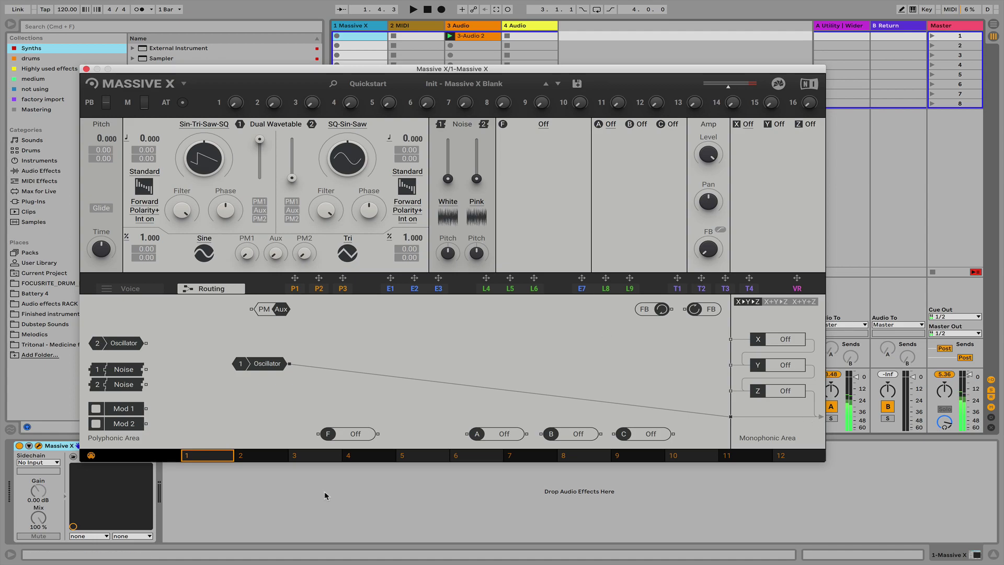
drag(273, 370, 251, 385)
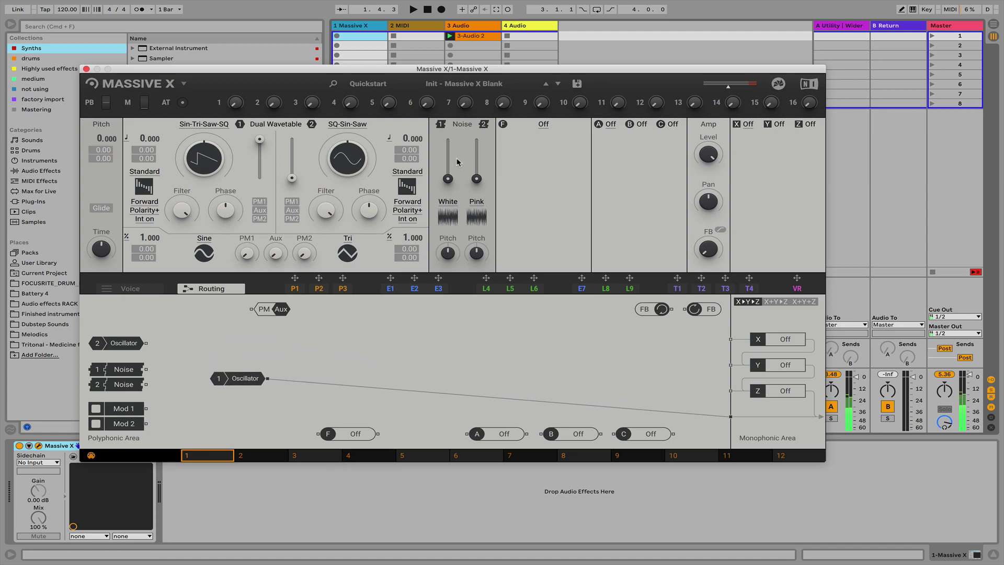
Load Distortion into insert slot A, set its type to Rectify and enable HQ
click(615, 124)
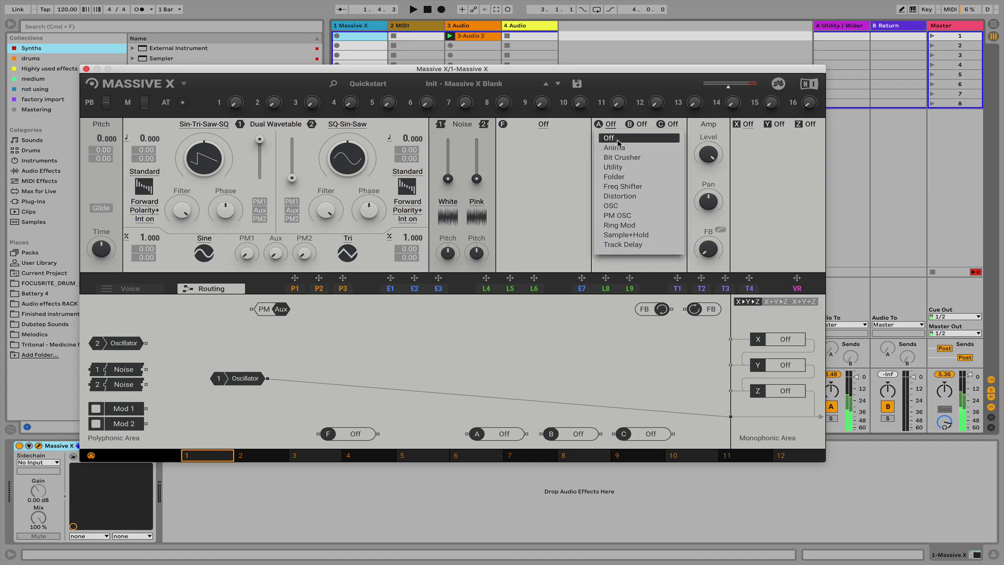
click(620, 196)
click(619, 161)
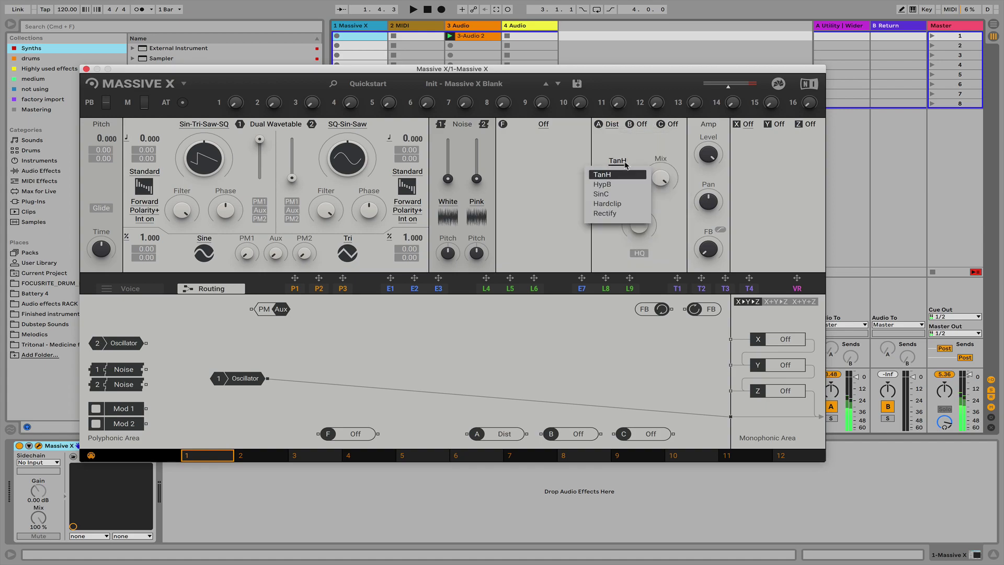
click(624, 204)
click(624, 163)
click(617, 212)
click(638, 253)
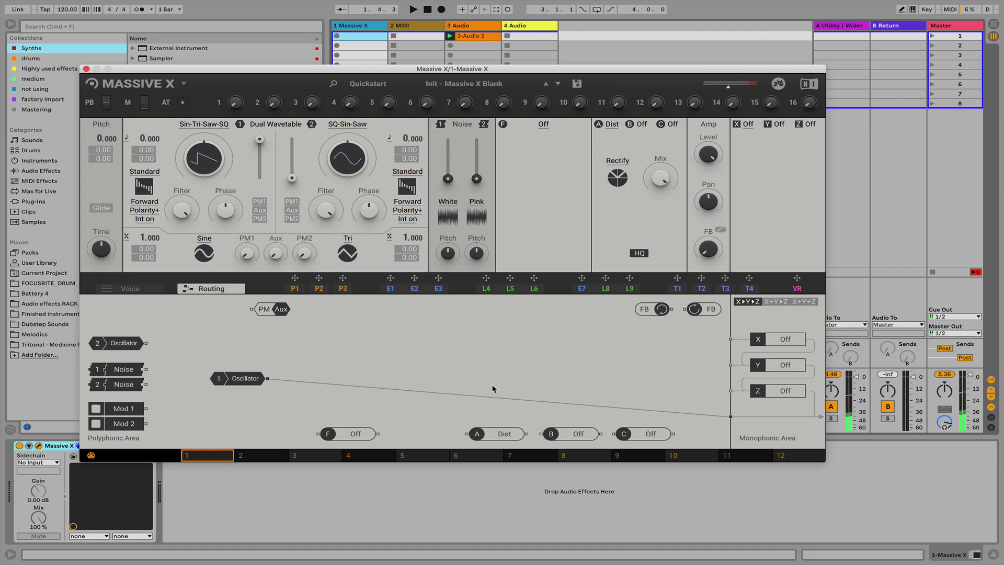
Replace Oscillator 1's direct output connection with a path through the Dist module to the output, and adjust the distortion Mix
drag(512, 439, 521, 338)
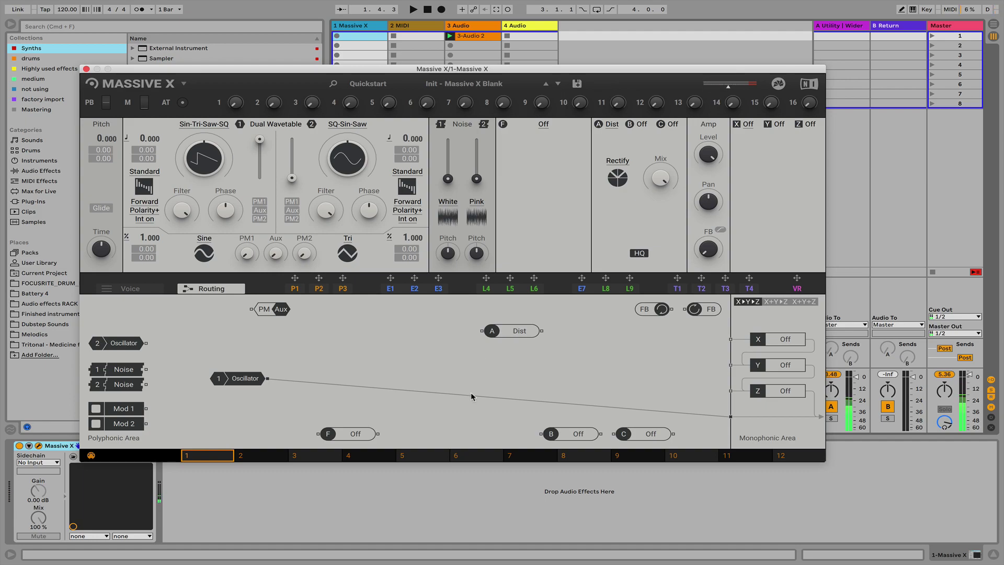
double_click(442, 393)
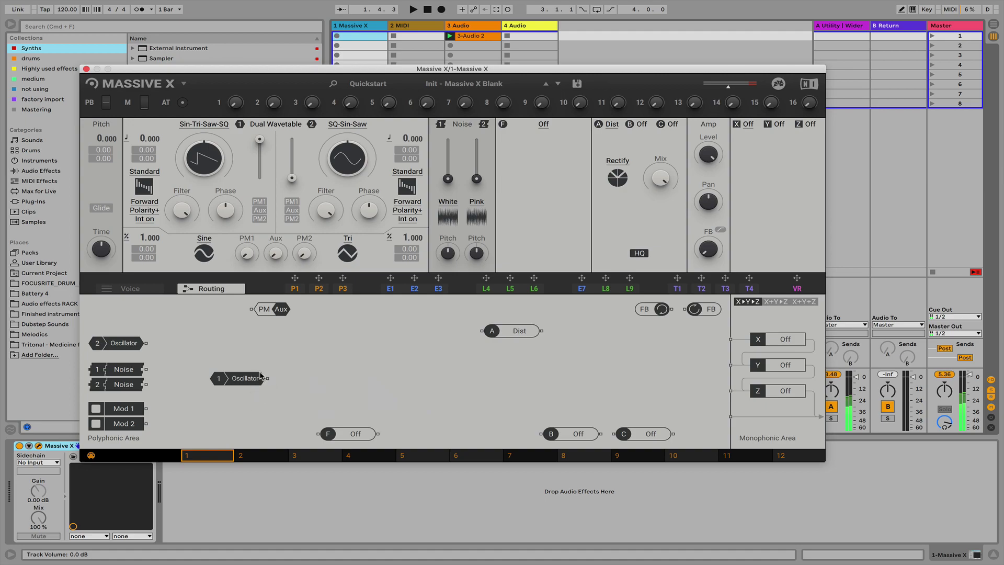
drag(268, 378, 481, 332)
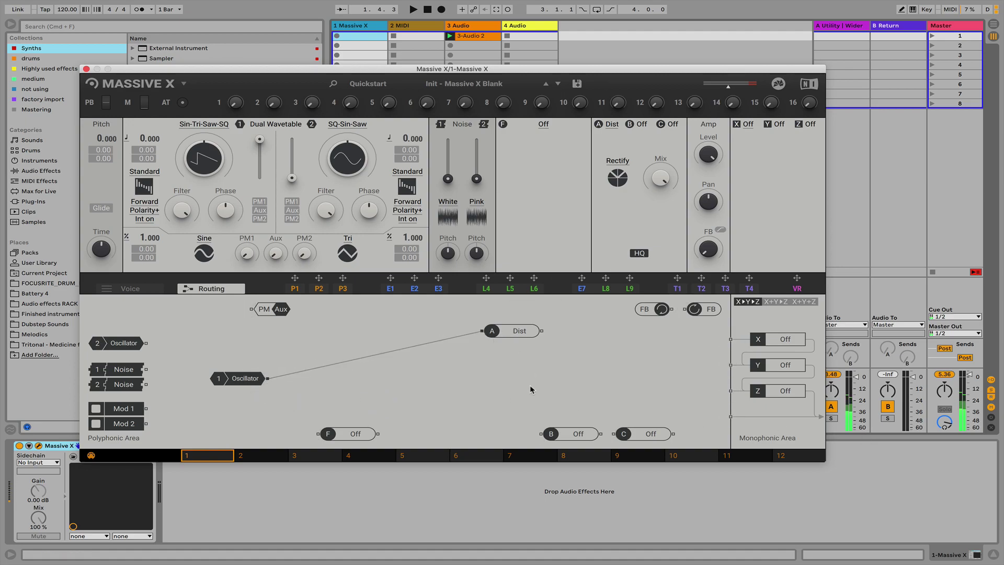
drag(542, 331, 730, 418)
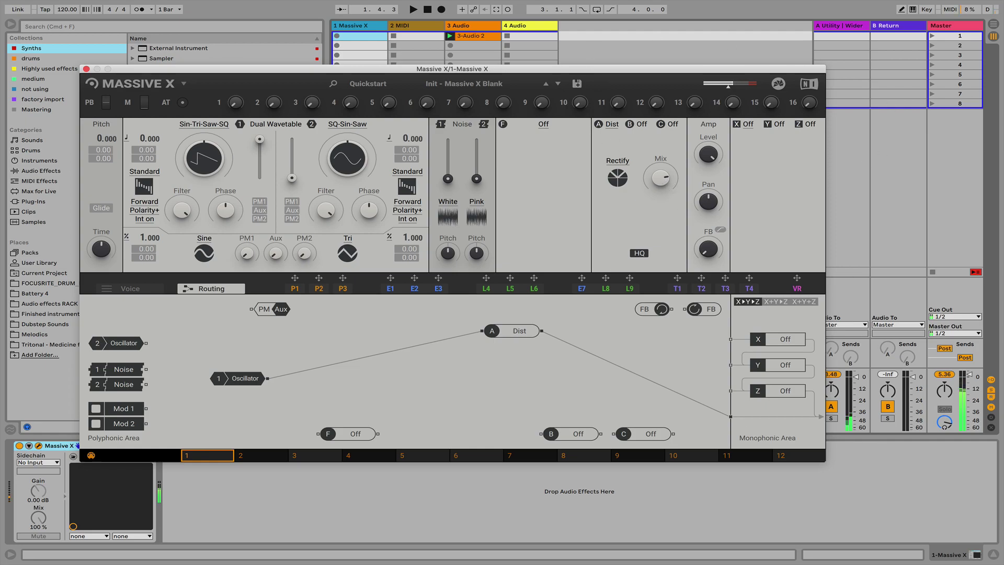
drag(660, 177, 662, 179)
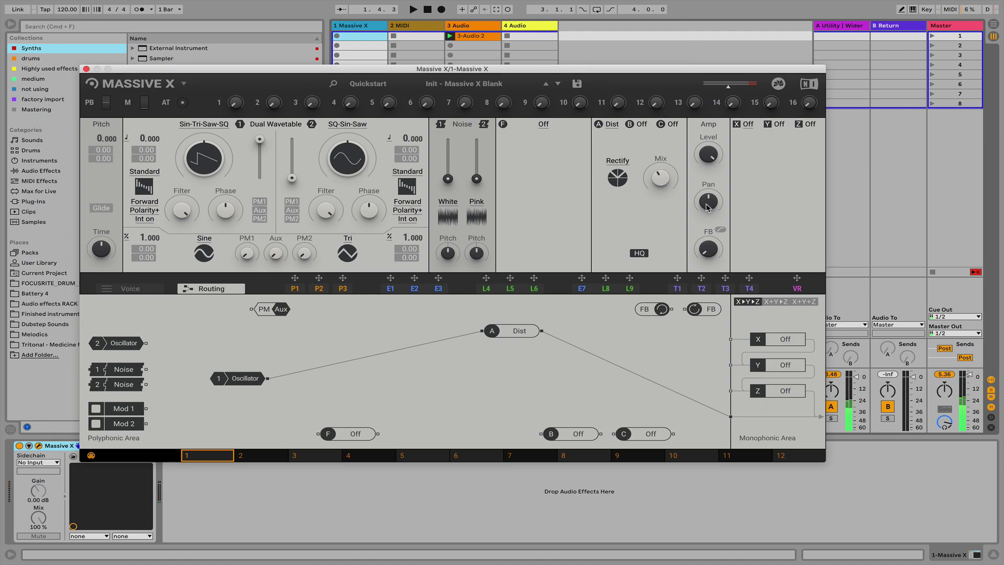
Load Anima into insert slot B and place its module in the routing area near Dist
click(646, 125)
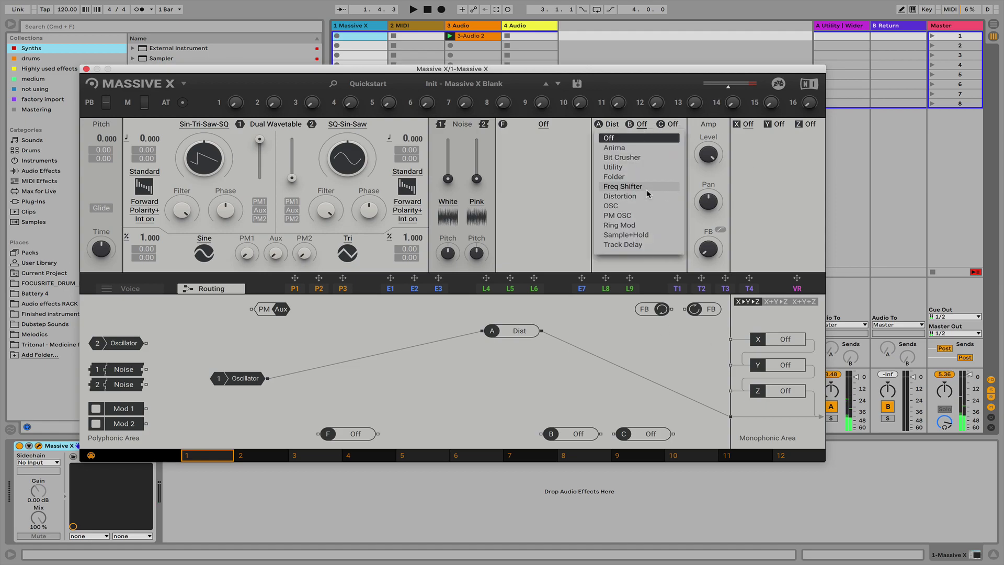
click(642, 147)
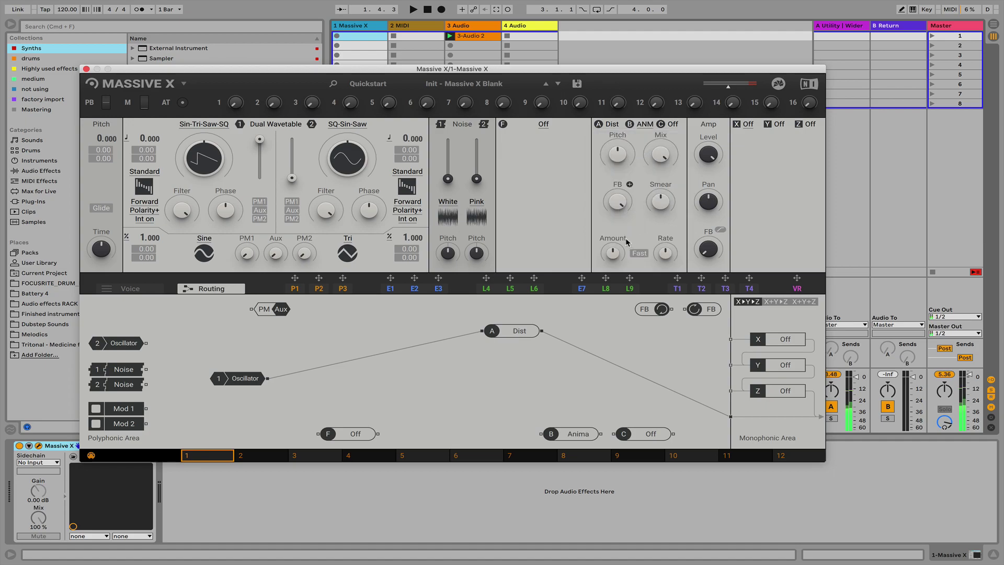
drag(580, 437, 625, 338)
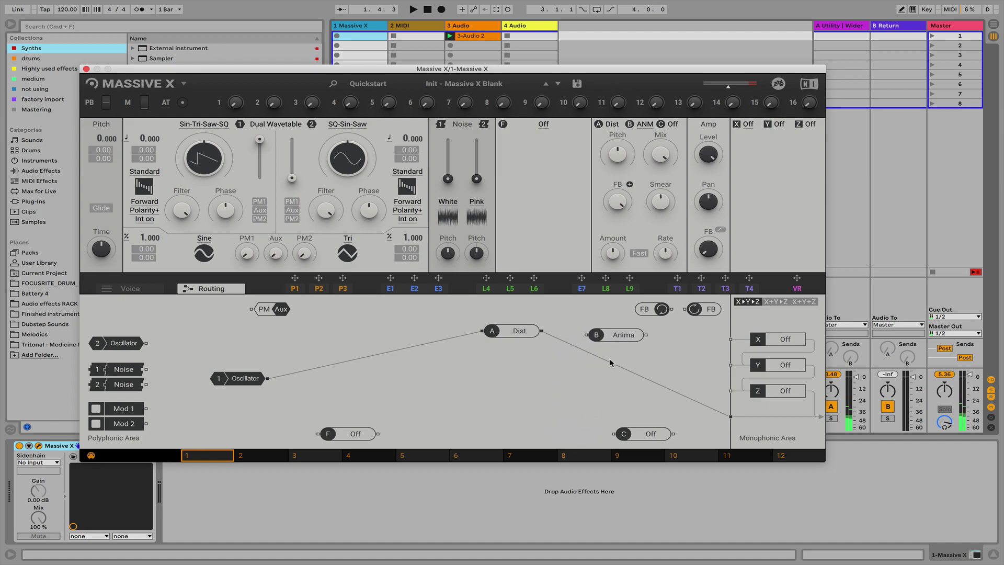
Move Anima below Dist and wire it in parallel, feeding it from Oscillator 1 and sending both modules to the output
click(611, 362)
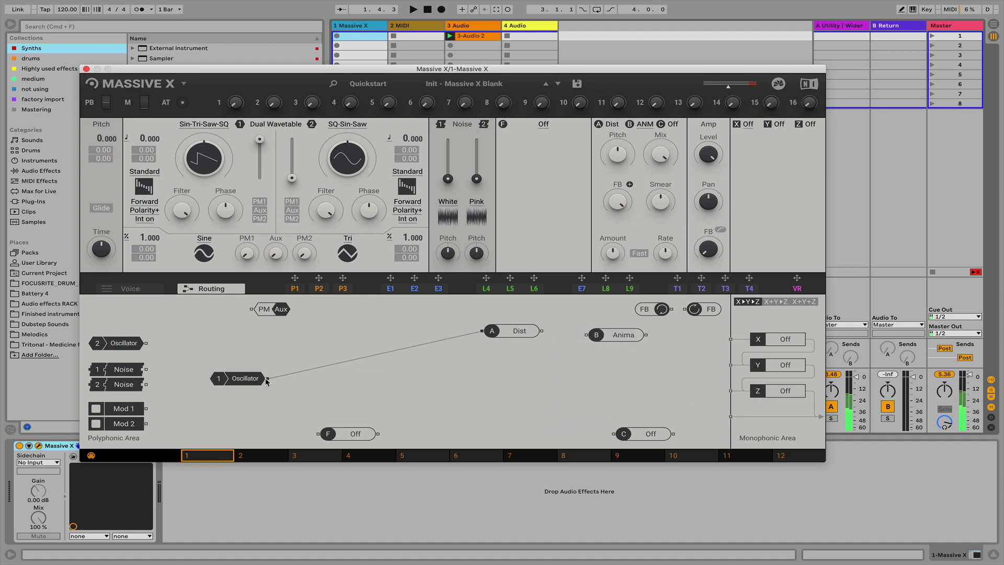
drag(267, 378, 517, 364)
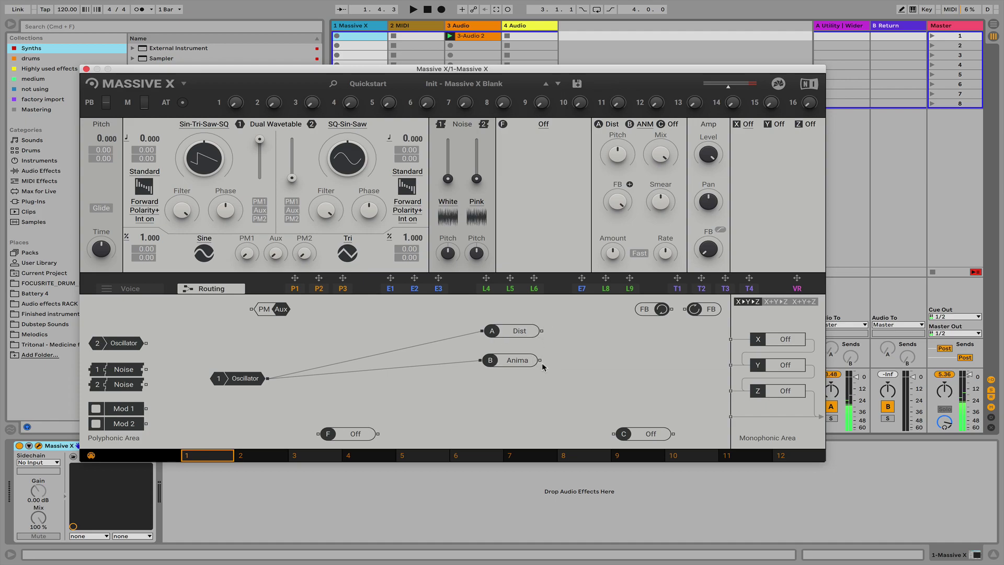
drag(542, 331, 730, 417)
drag(540, 360, 730, 417)
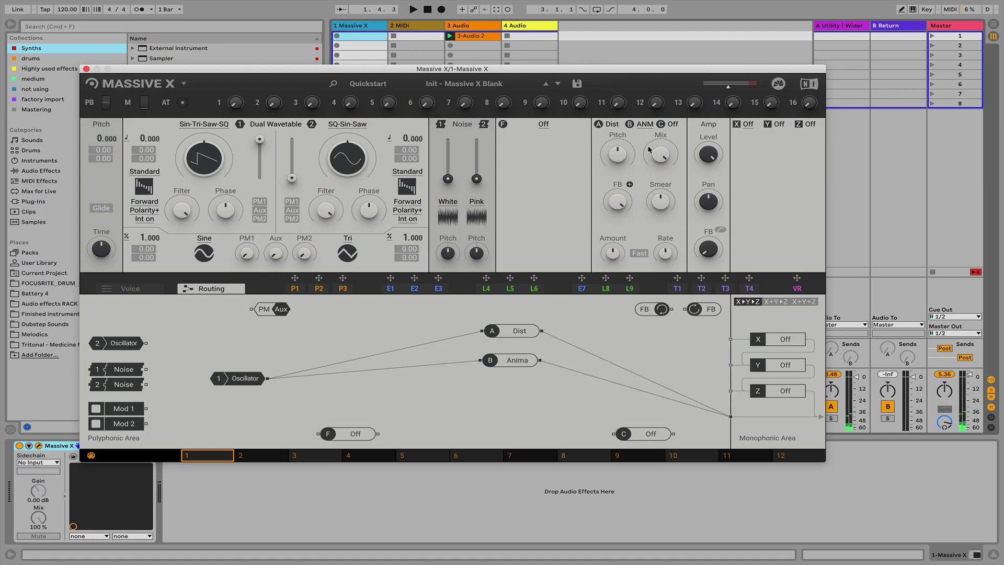
Tune Anima's controls and enable Fast with Dist disconnected from the output, and restore the Dist output connection
click(580, 347)
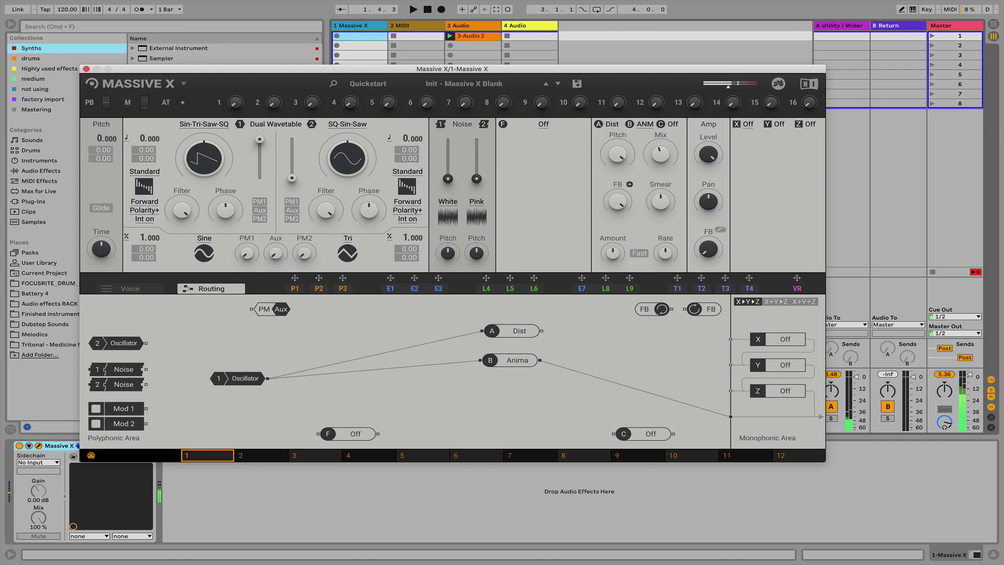
drag(618, 201, 618, 206)
click(640, 253)
drag(543, 331, 731, 417)
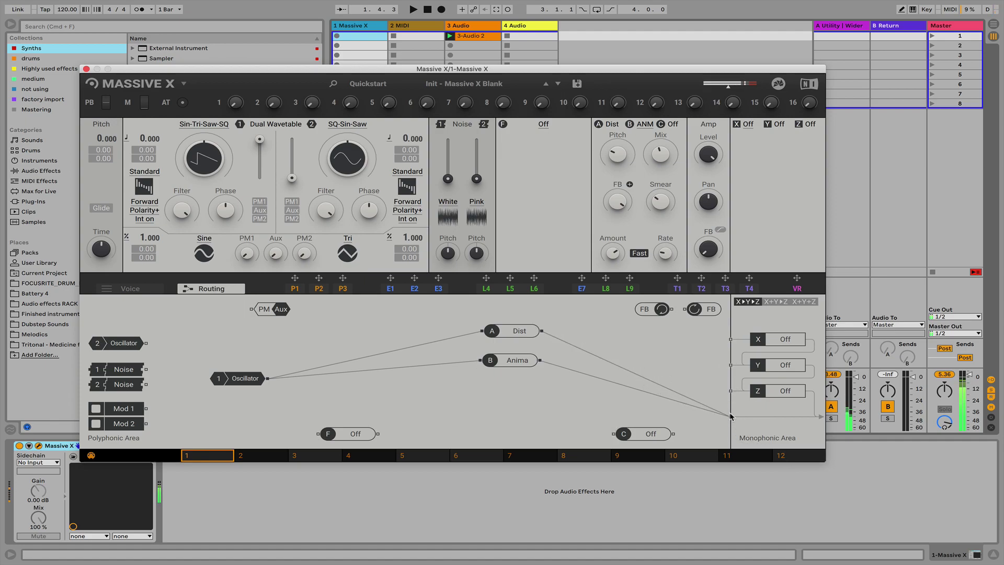
Delete the direct output connections of Dist and Anima, and connect both modules to the X effect input
click(646, 395)
click(583, 350)
drag(543, 331, 731, 339)
drag(542, 362, 730, 390)
drag(858, 396, 731, 339)
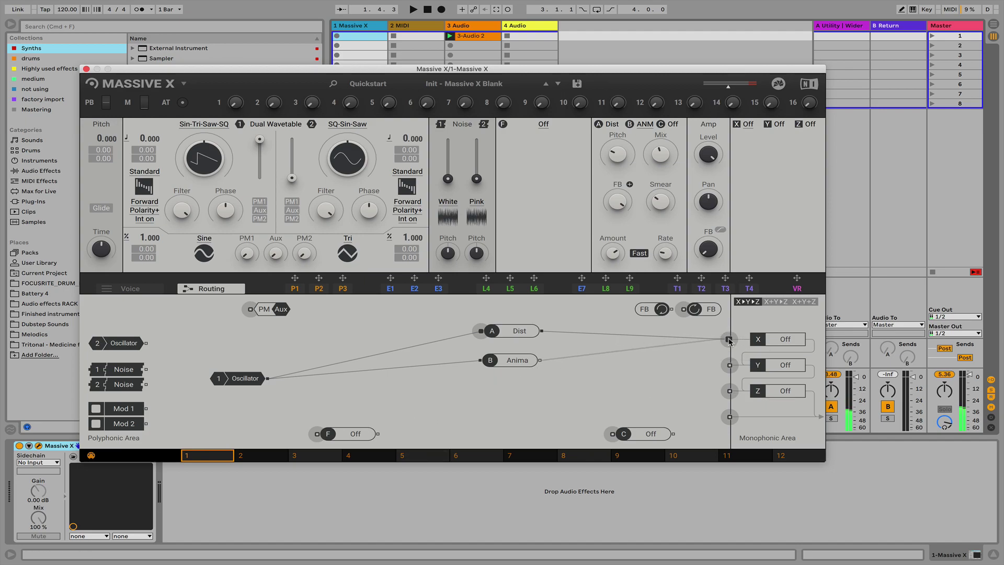
Delete both Dist connections and move the unused module out of the signal path, leaving only Anima feeding X
double_click(558, 332)
drag(532, 365, 546, 373)
double_click(468, 334)
drag(523, 334, 305, 299)
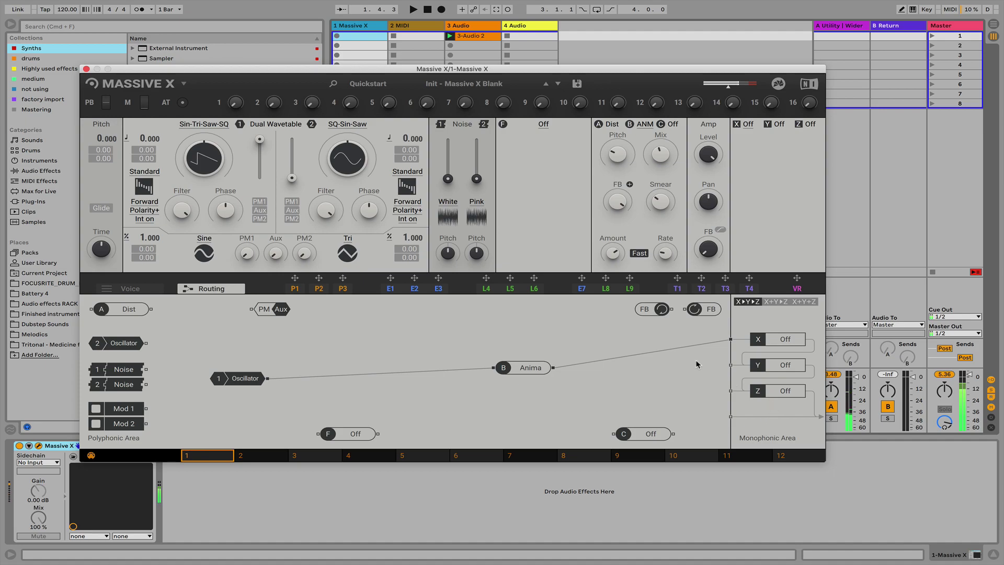
Try routing Anima straight to the output around the X, Y and Z effects, and return its connection to the X input
drag(555, 369, 732, 417)
double_click(691, 346)
double_click(721, 413)
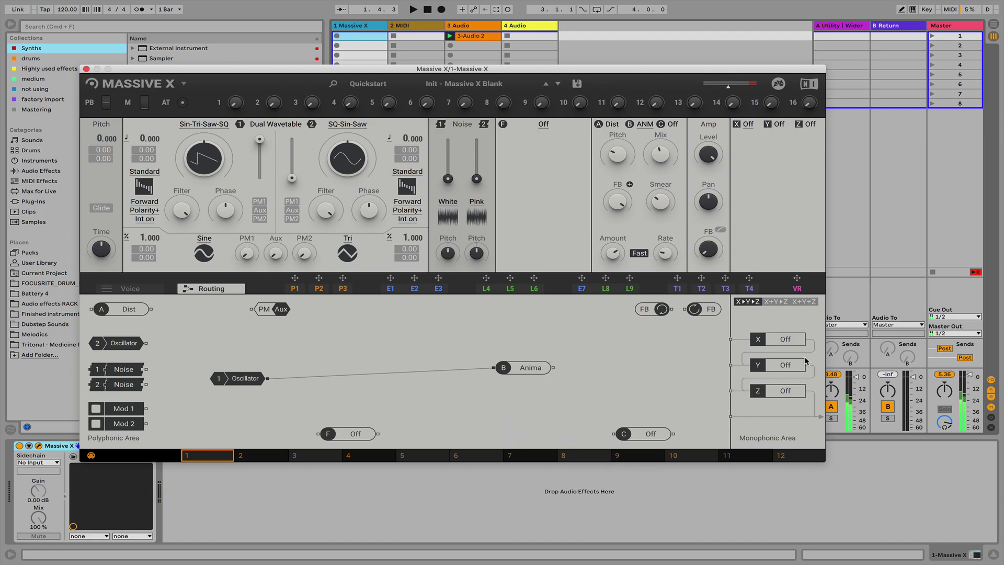
drag(553, 368, 735, 345)
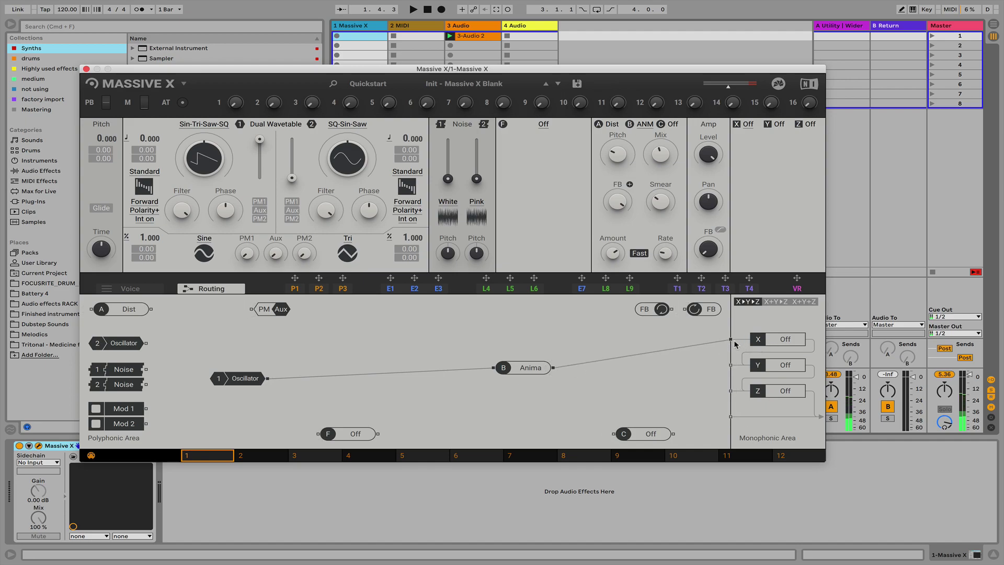
Load Stereo Delay into effect slot X and Reverb into effect slot Y
click(748, 125)
click(764, 221)
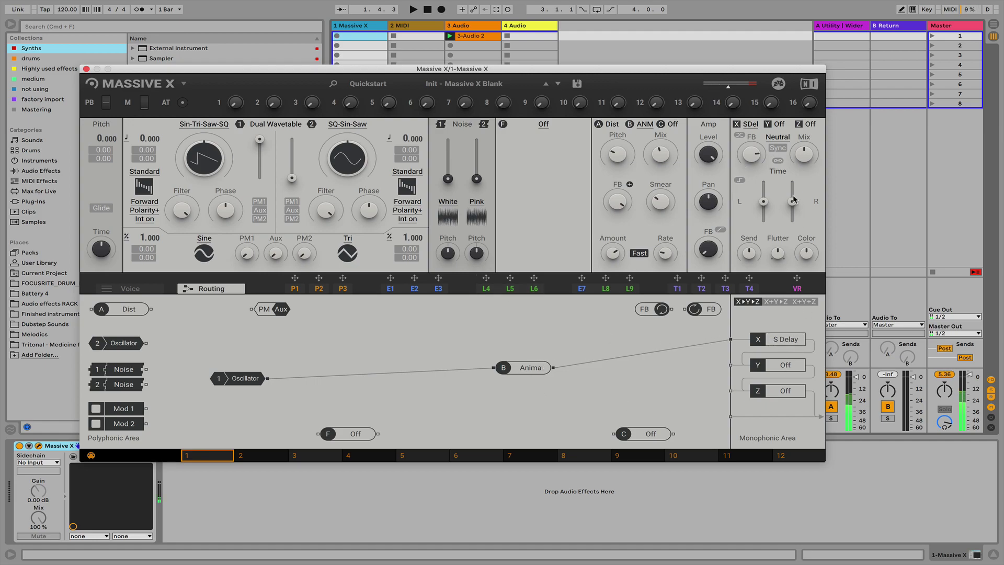
click(779, 124)
click(781, 124)
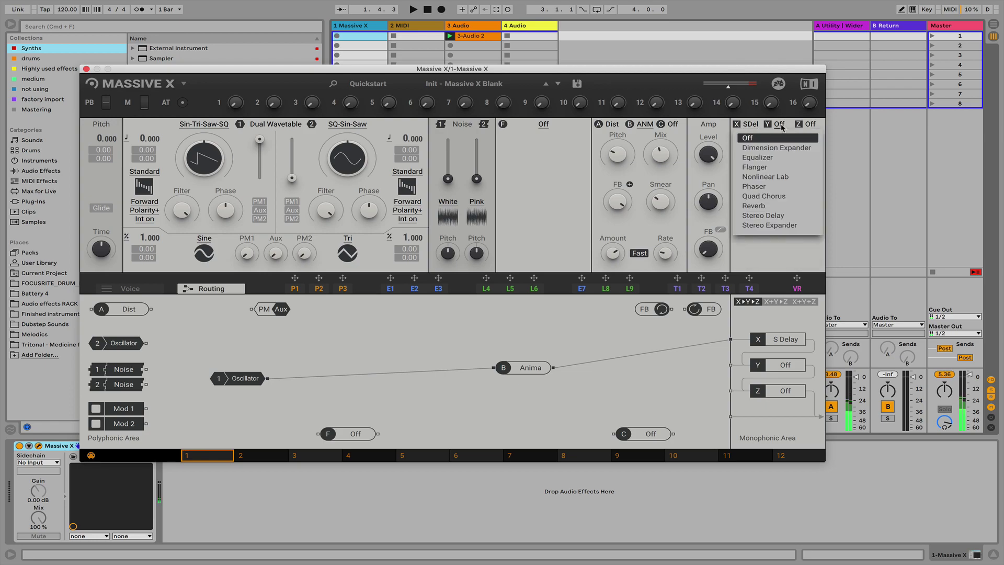
click(757, 210)
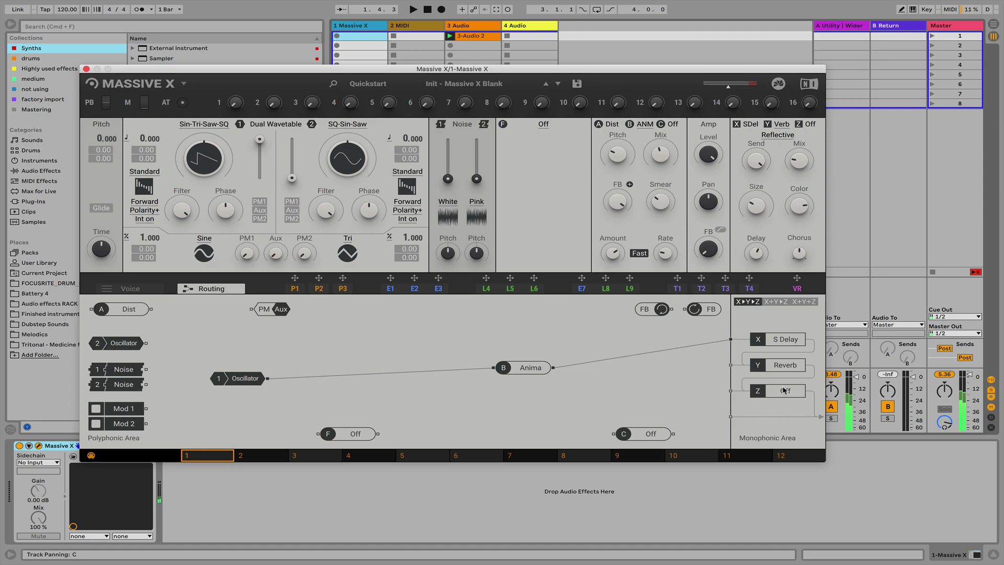
Switch the effect routing to X and Y in parallel into Z, and load Stereo Expander into slot Z after trying Stereo Delay
click(778, 302)
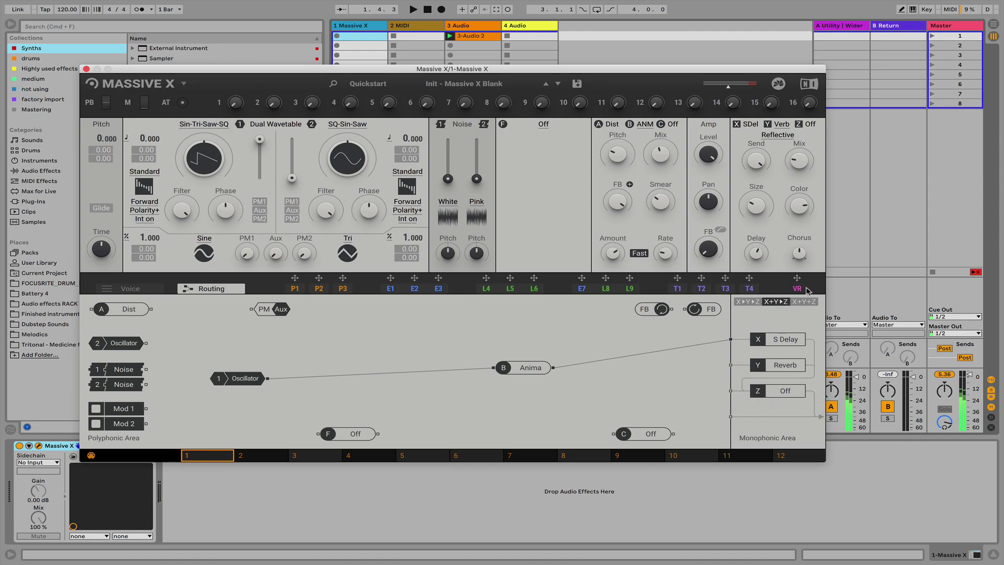
click(812, 126)
click(812, 125)
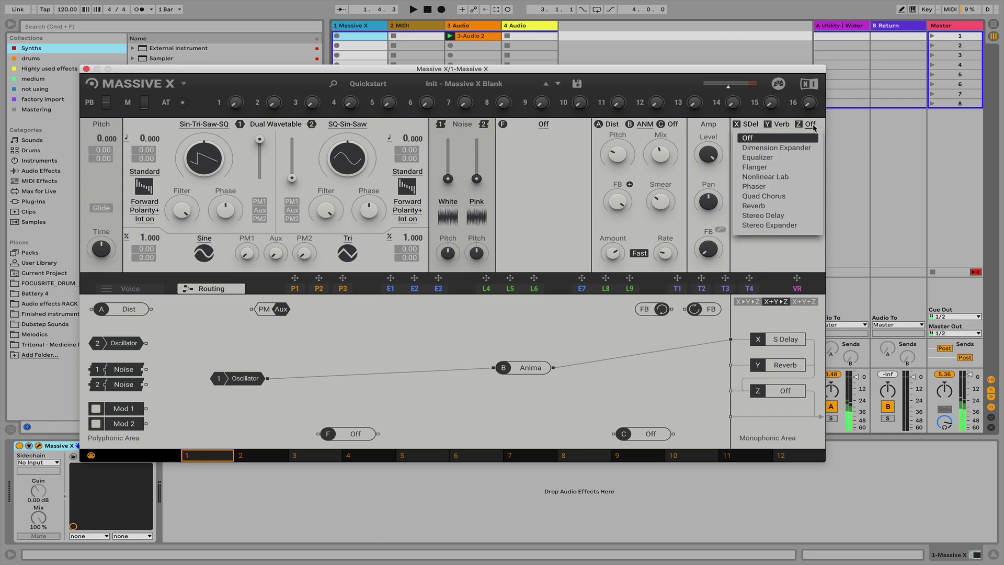
click(795, 219)
click(812, 126)
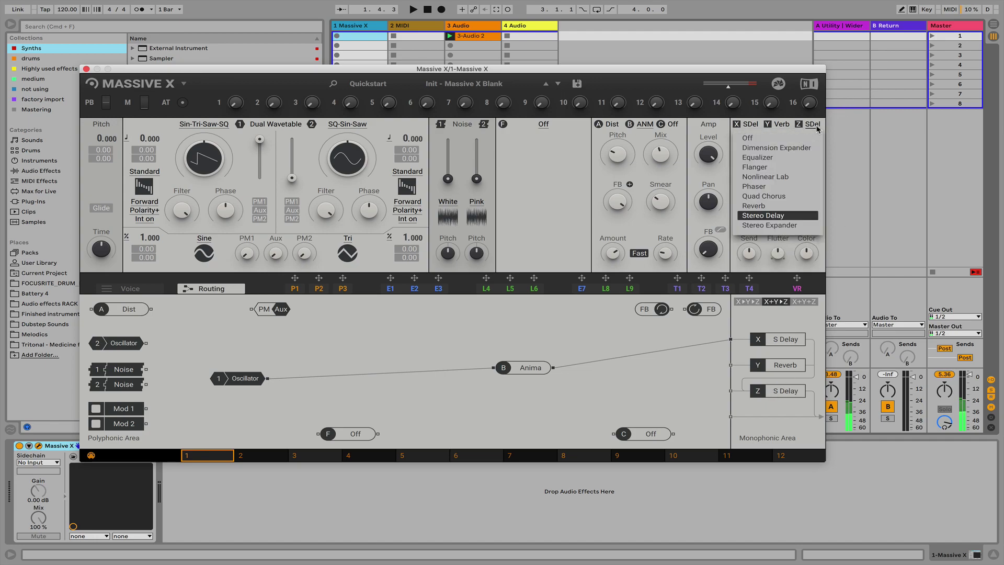
click(795, 224)
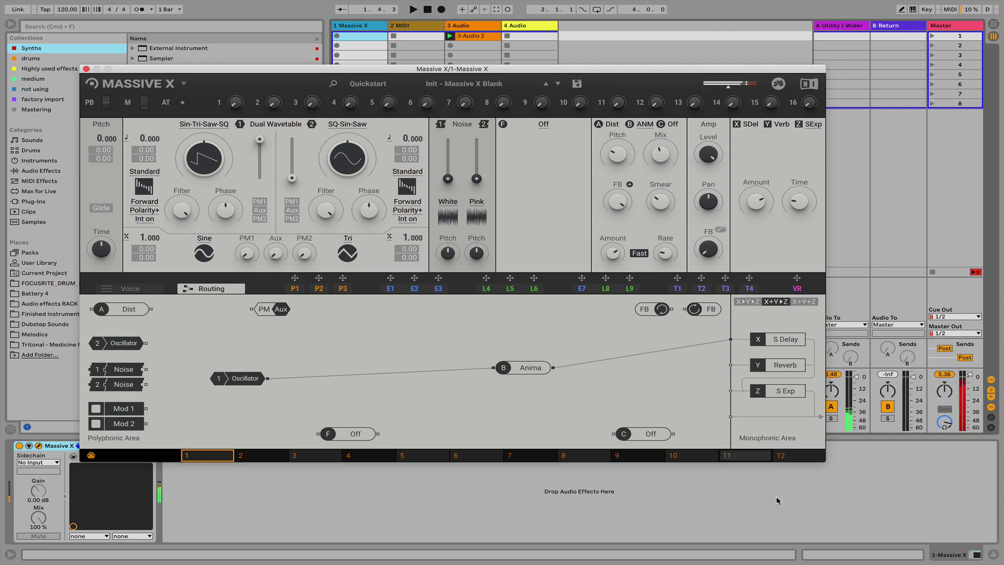
Try the fully parallel X+Y+Z effect routing, and return the three effects to serial order
click(801, 302)
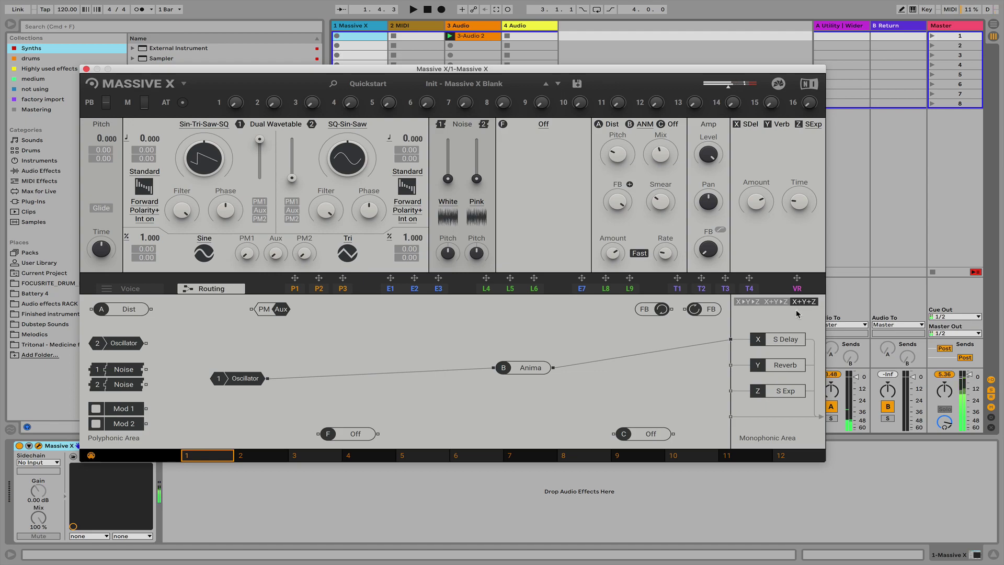
click(752, 303)
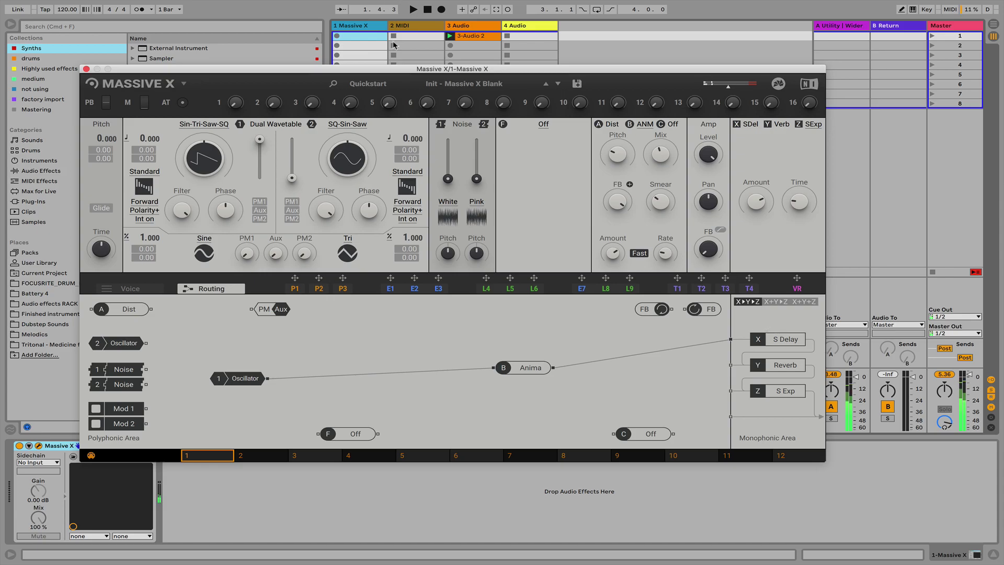
Move the synth window aside and add FabFilter Pro-Q 3 and FabFilter Saturn after Massive X in the device chain
drag(411, 70, 617, 12)
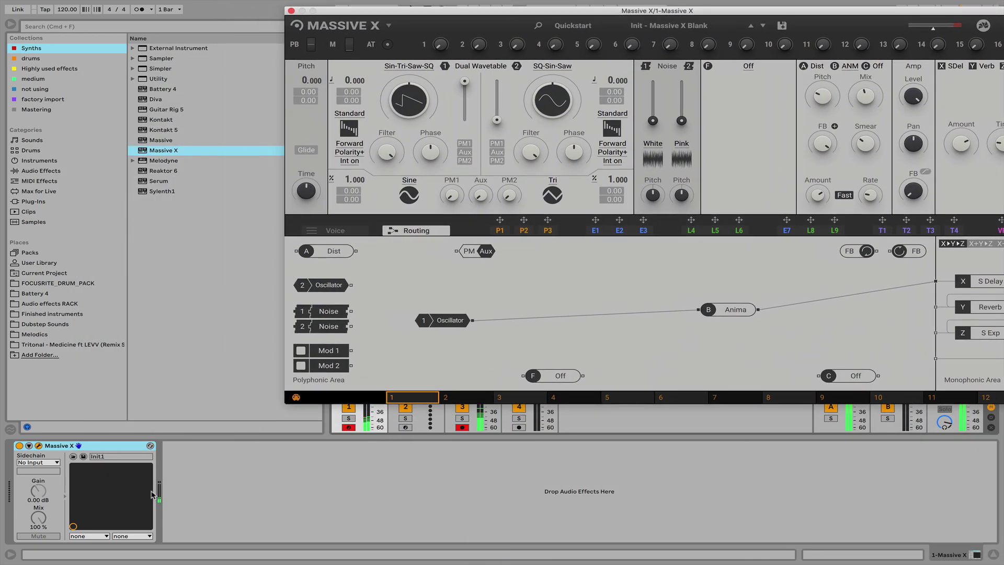
click(43, 68)
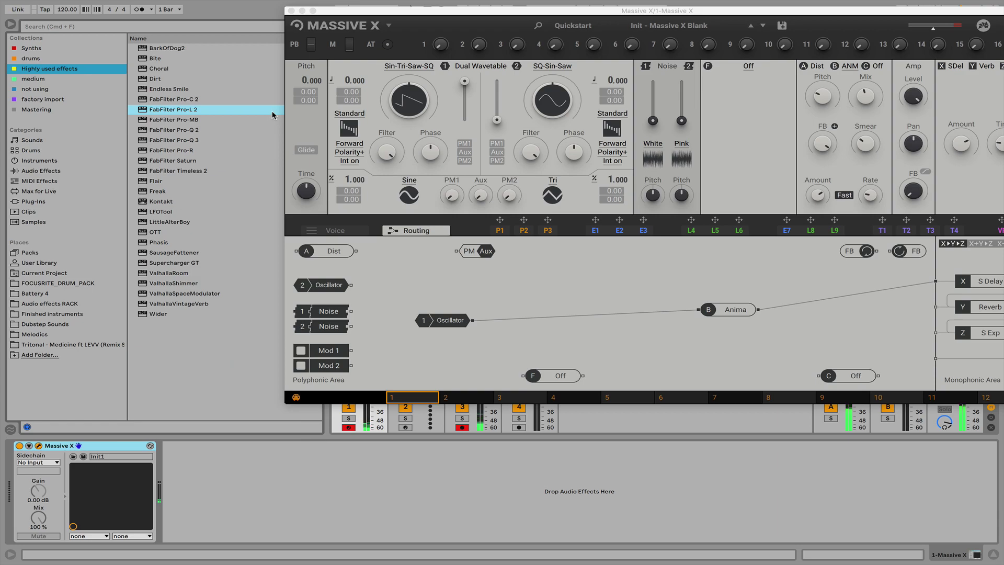
drag(183, 140, 282, 497)
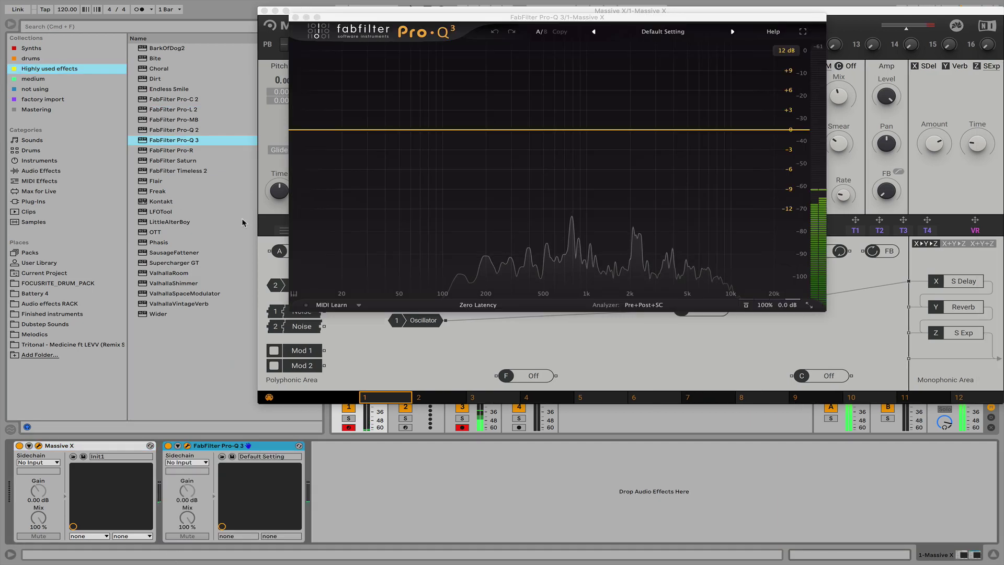
mouse_move(202, 160)
mouse_down()
mouse_move(244, 188)
mouse_move(442, 466)
mouse_move(620, 76)
mouse_up()
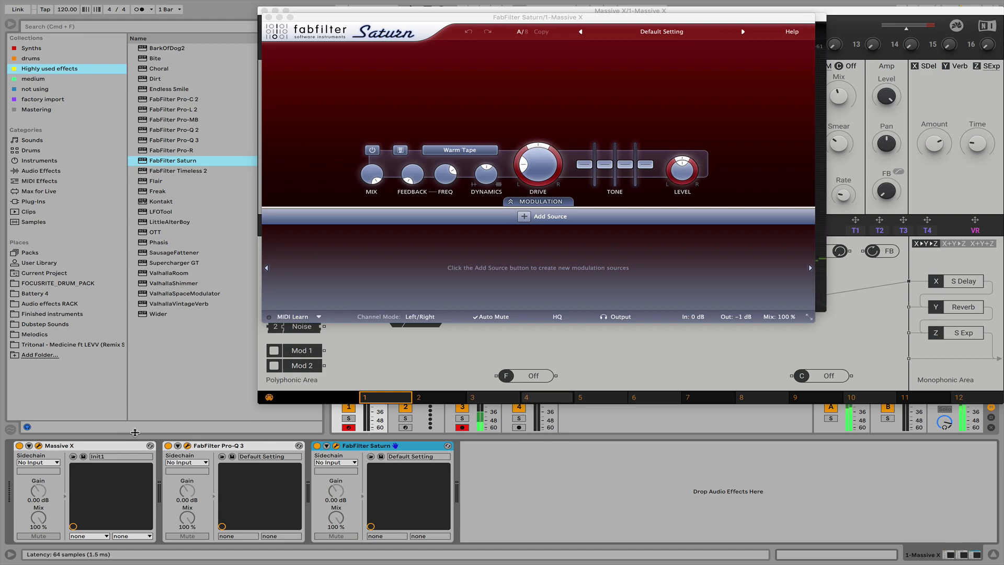
Group Pro-Q 3 into an Audio Effect Rack, create a second parallel chain, and move FabFilter Saturn into that chain
right_click(244, 446)
click(277, 387)
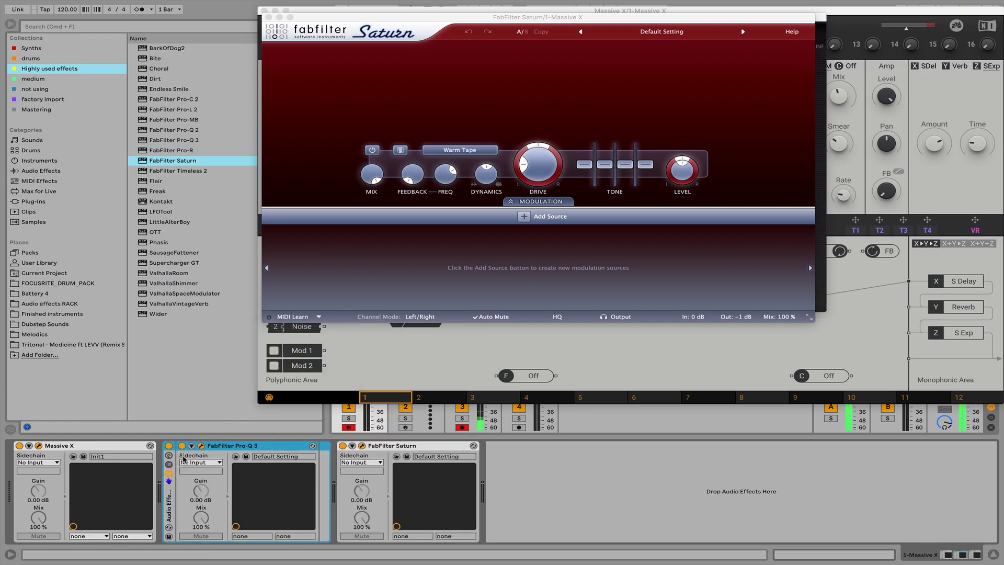
right_click(219, 501)
click(219, 501)
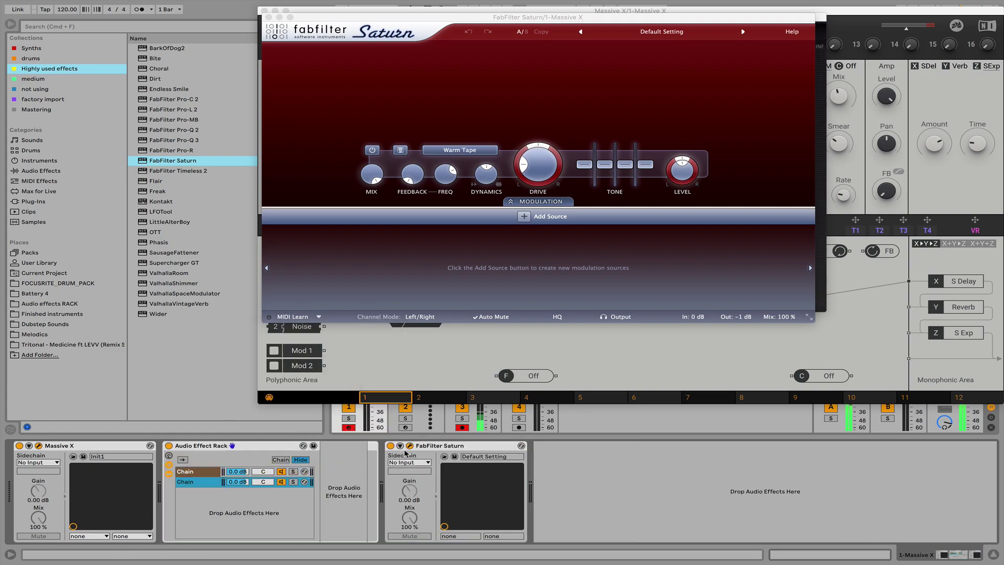
drag(440, 446, 337, 489)
click(214, 482)
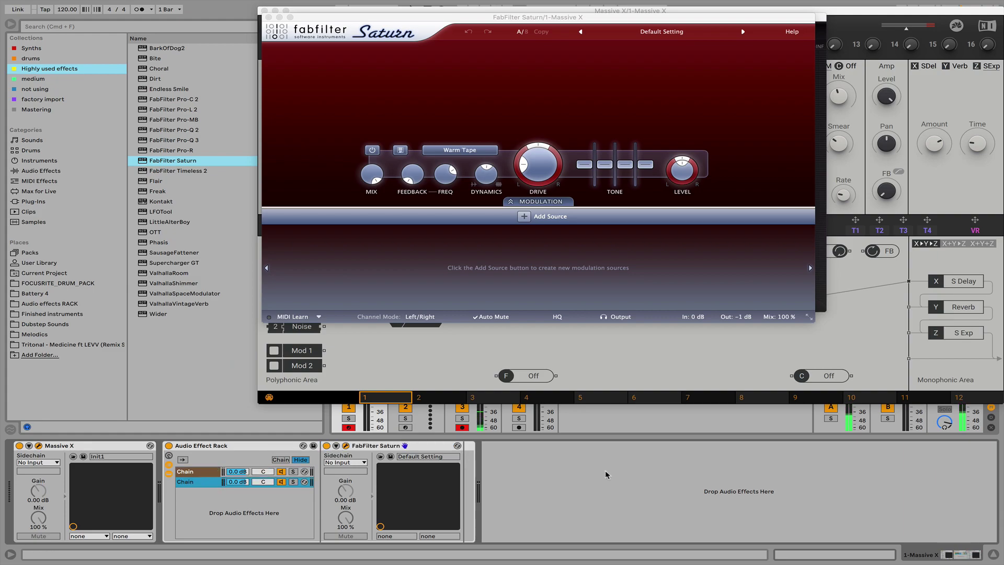
Add LFOTool after the Audio Effect Rack, and delete LFOTool and the rack so only Massive X stays on the track
drag(160, 211, 544, 492)
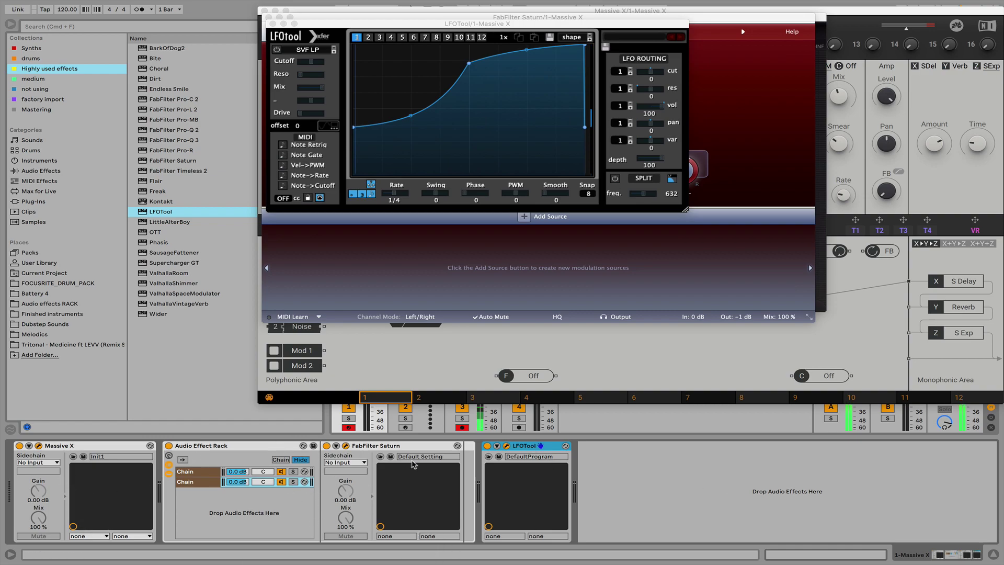
click(552, 490)
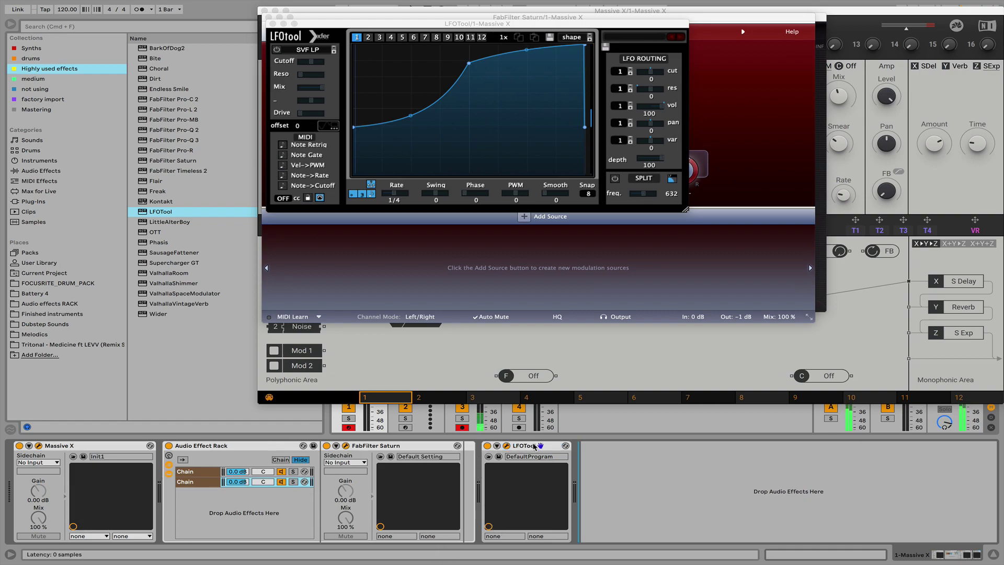
click(544, 445)
key(Delete)
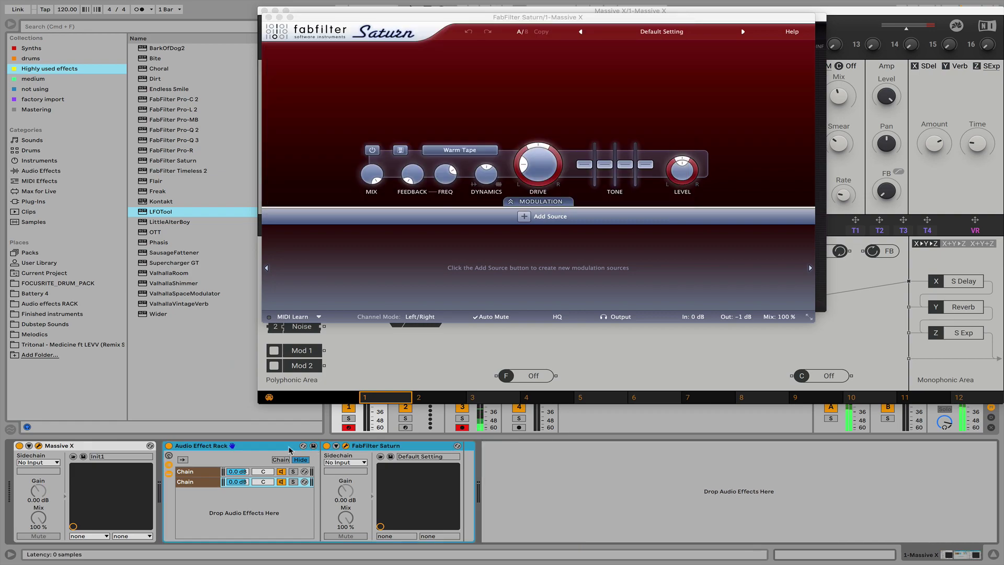
key(Delete)
key(Delete)
Delete Anima's input and output connections and move the module aside
click(734, 310)
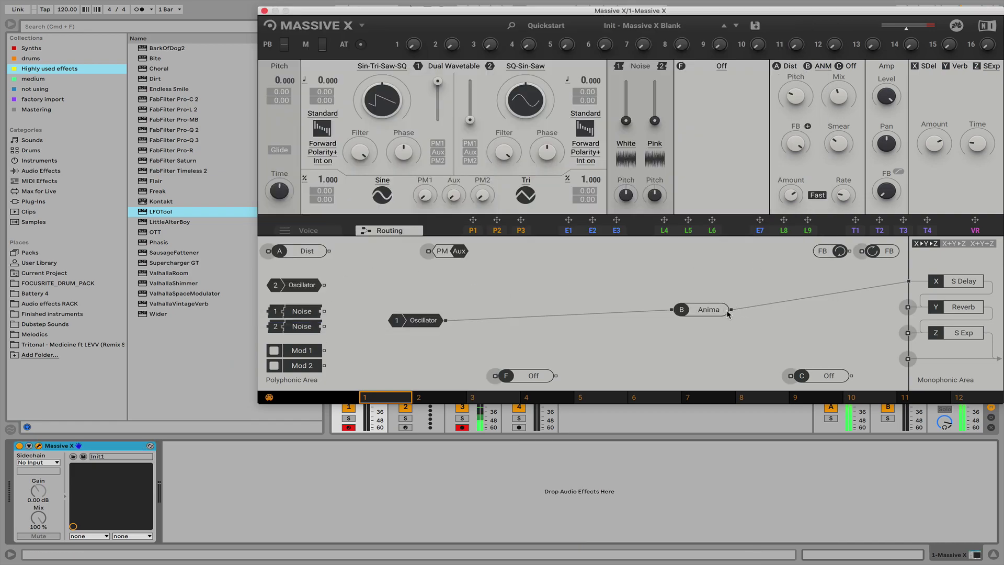
key(Delete)
drag(706, 312, 735, 298)
click(633, 306)
key(Delete)
Connect Oscillator 1 to the repositioned filter module F, and load the Monark filter into it
drag(533, 378, 585, 299)
drag(450, 323, 543, 300)
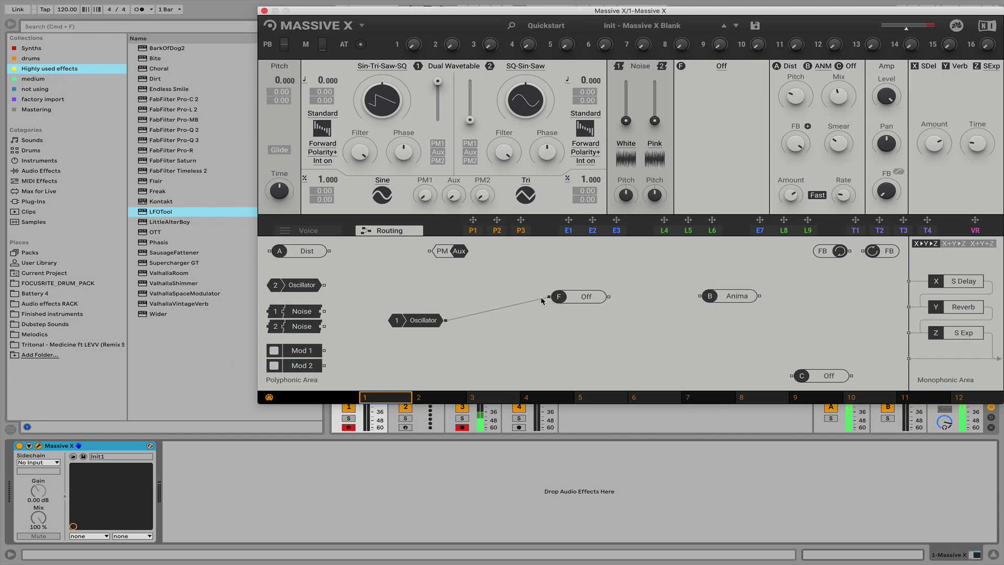
click(722, 66)
click(707, 99)
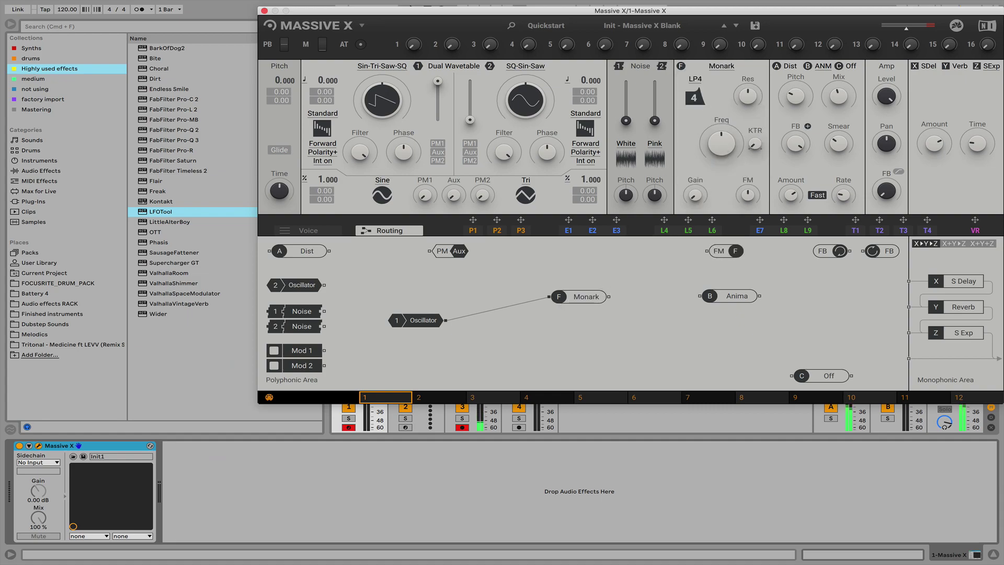
Place Dist after Monark with Anima moved away, and connect Monark through Dist to the X effect input instead of the direct output
drag(609, 297, 386, 267)
drag(309, 253, 674, 296)
drag(744, 301, 796, 266)
drag(609, 296, 908, 361)
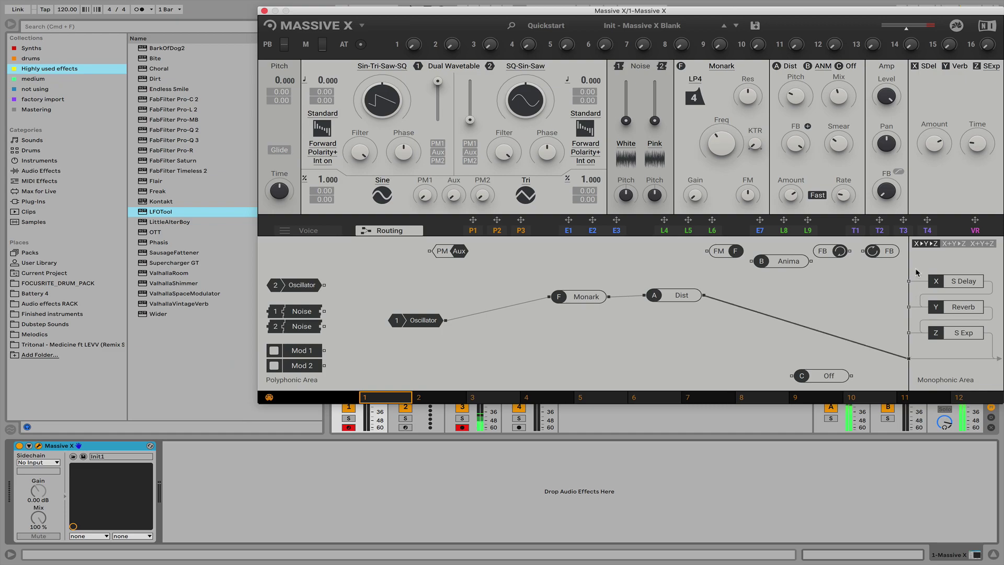
click(828, 335)
drag(701, 297, 909, 281)
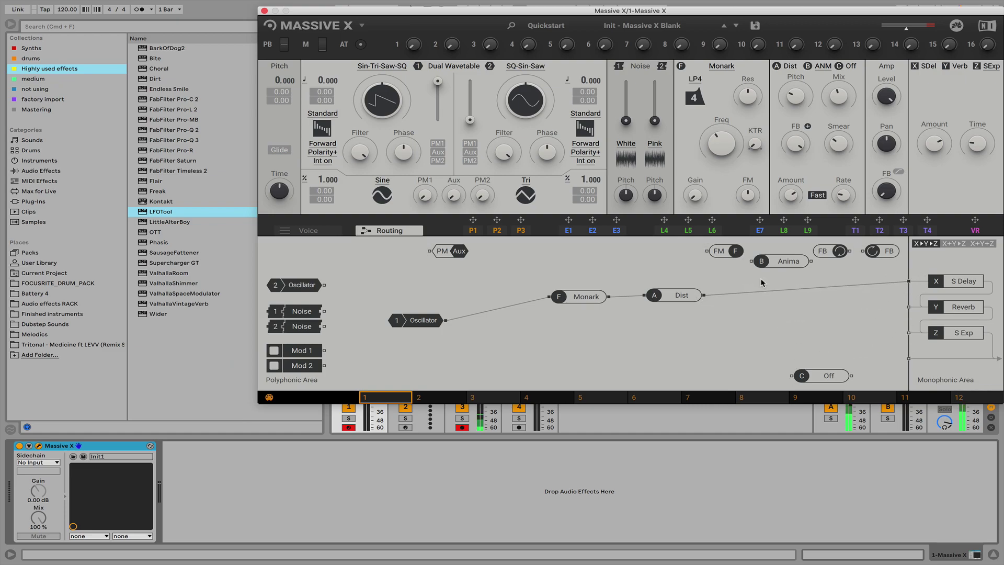
Assign Modulator 5 (L5) to the Monark filter's Freq, and change the shape of its Switcher LFO
click(672, 231)
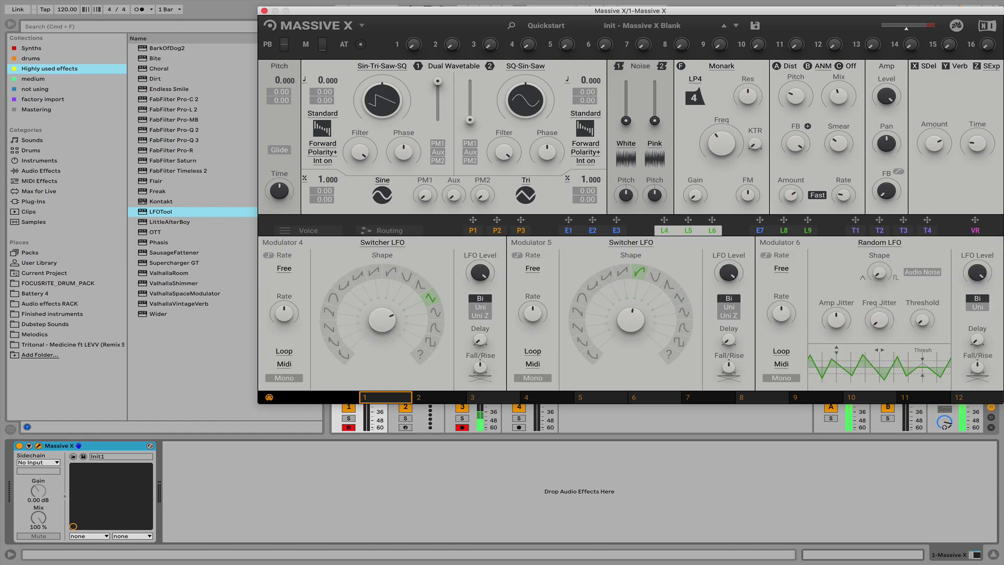
drag(688, 220, 725, 137)
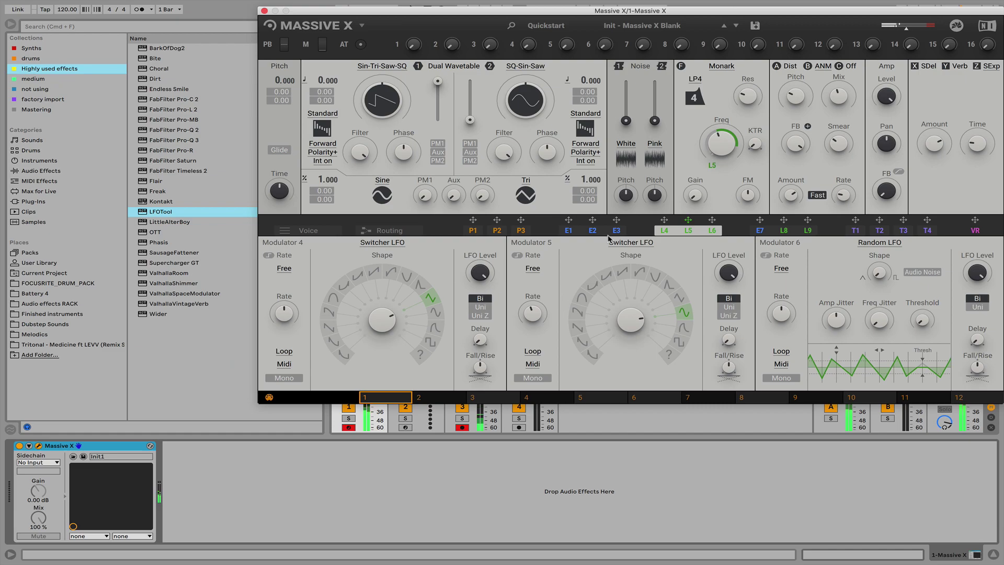
View Performer P1 and the L4 to L6 modulators, and return to the Routing page
click(472, 230)
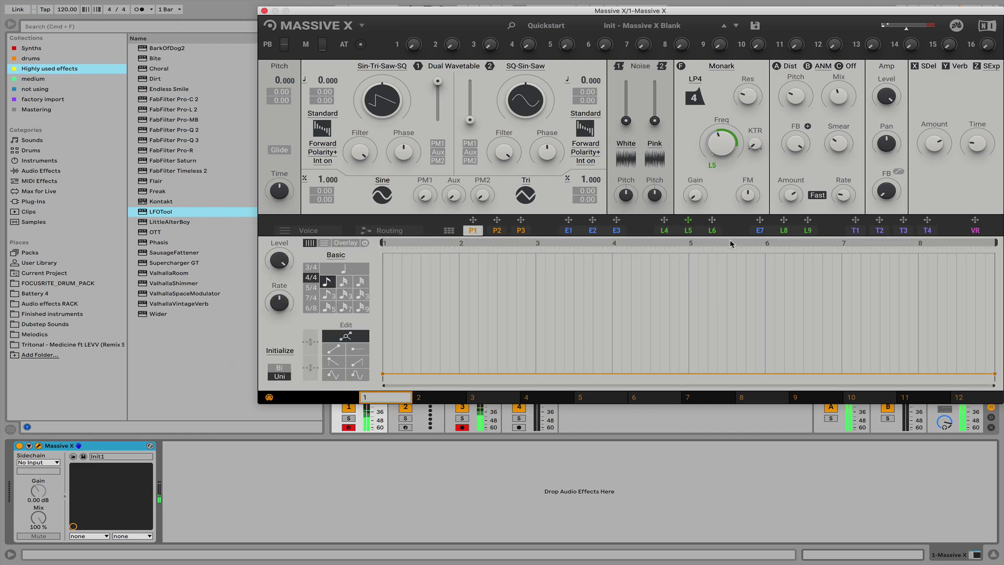
click(663, 230)
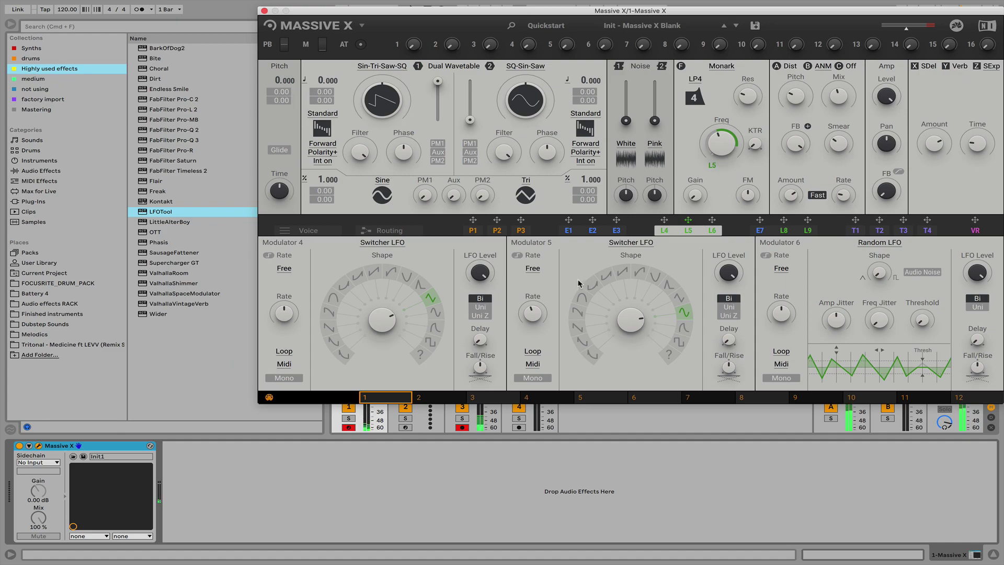
click(378, 230)
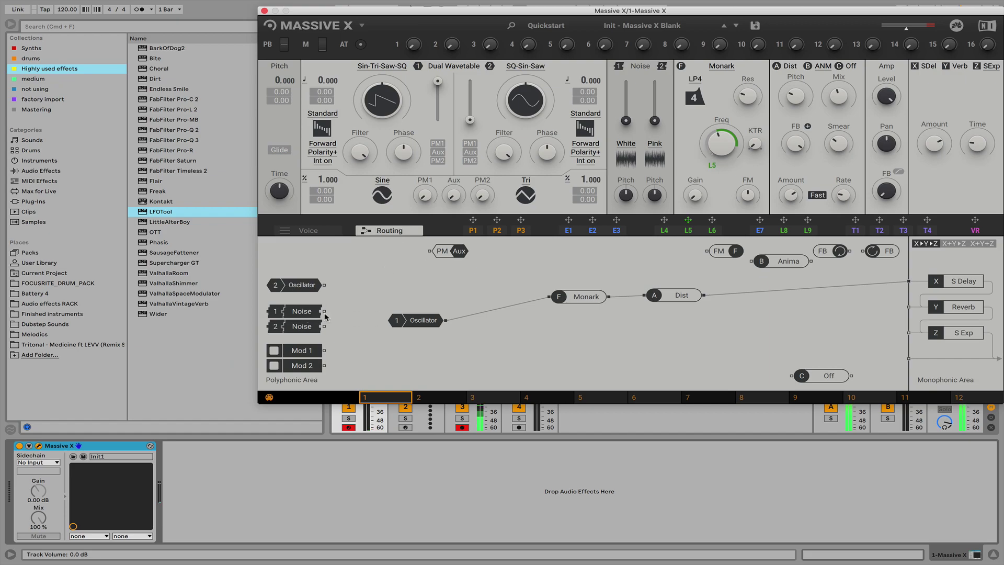
Bring both Noise modules into the patch, connect Noise 1 straight to the output past X, Y and Z, and reposition Anima
drag(306, 314, 566, 354)
drag(311, 331, 908, 359)
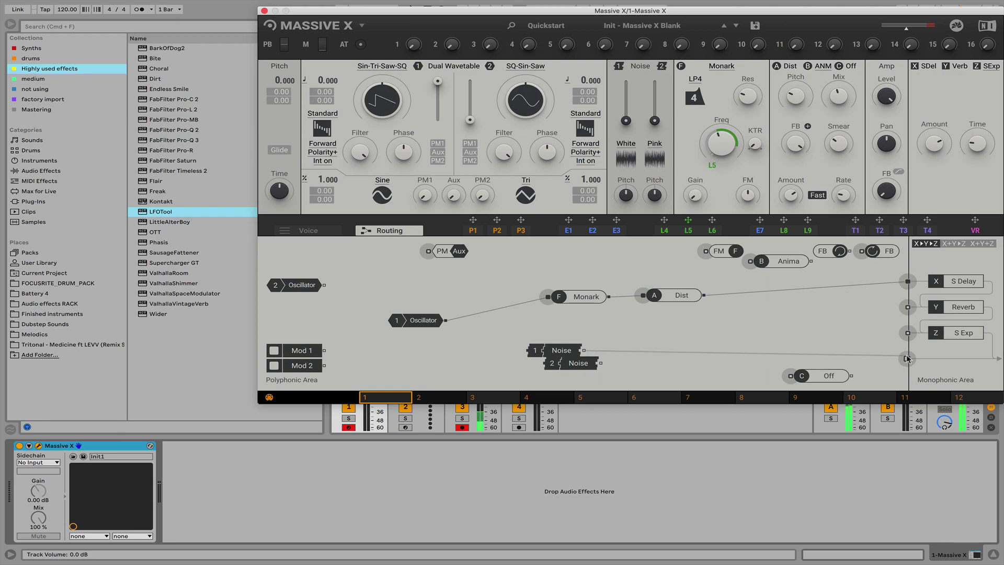
drag(576, 351, 616, 324)
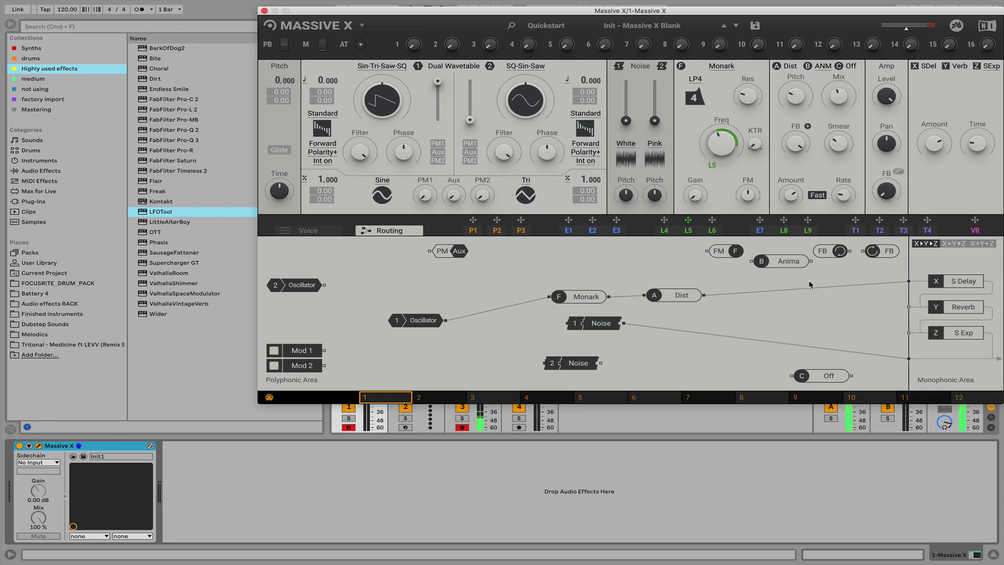
drag(793, 260, 797, 319)
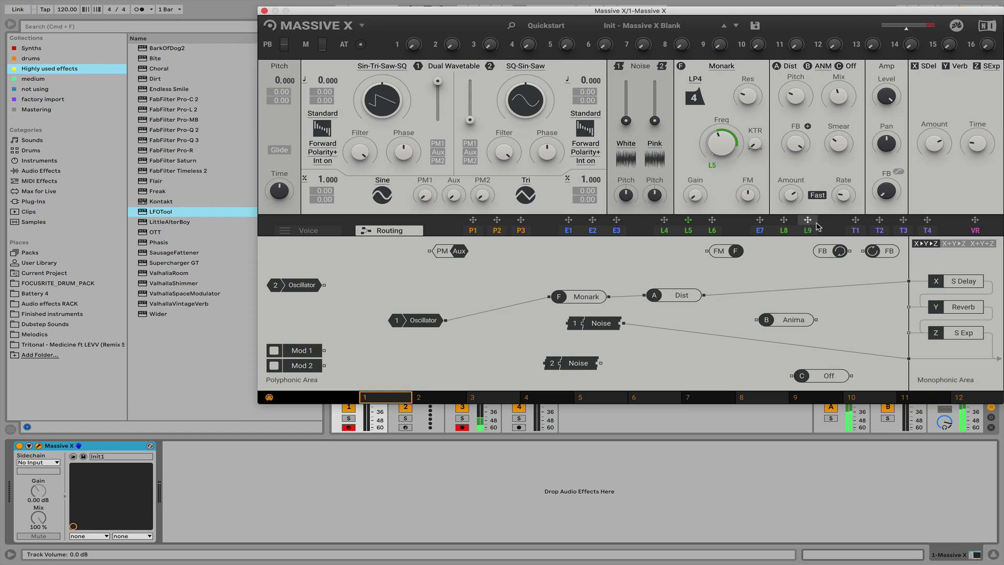
Raise the Noise 1 level to maximum and lower the Oscillator 1 level to zero
drag(627, 121, 627, 87)
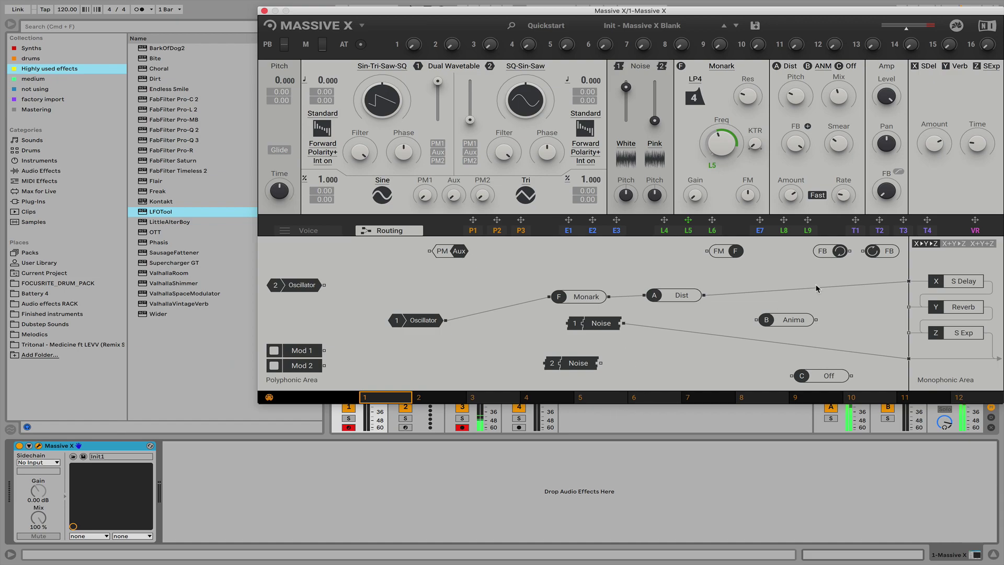
drag(439, 89, 438, 120)
drag(629, 104, 628, 95)
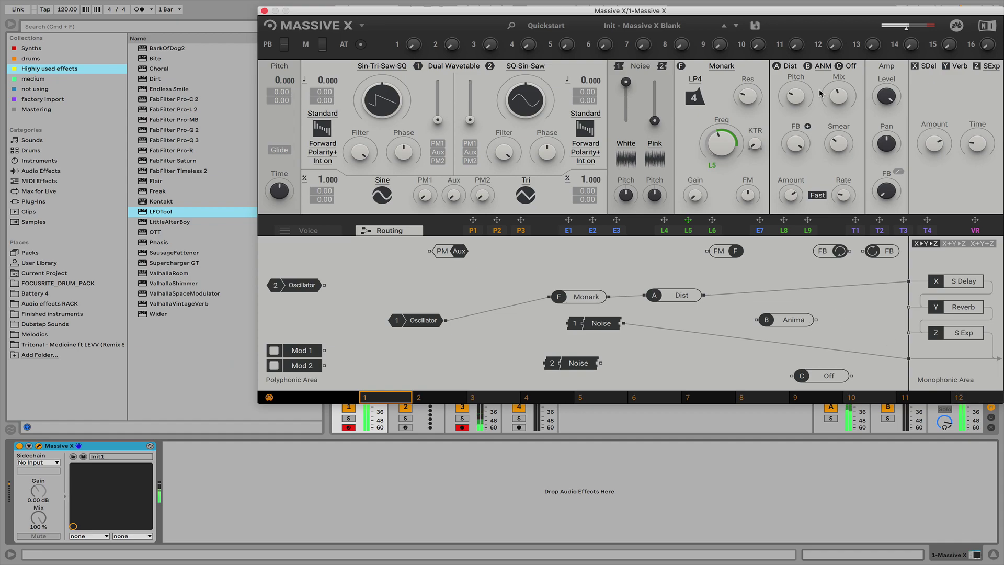
Load Freq Shifter into insert slot C and route Noise 1 through it to the direct output
click(853, 66)
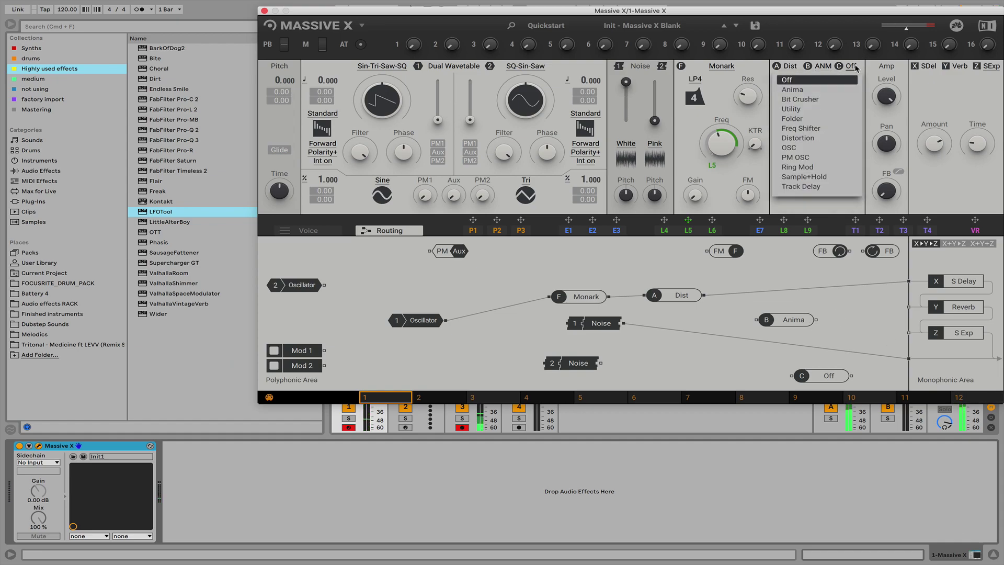
click(824, 128)
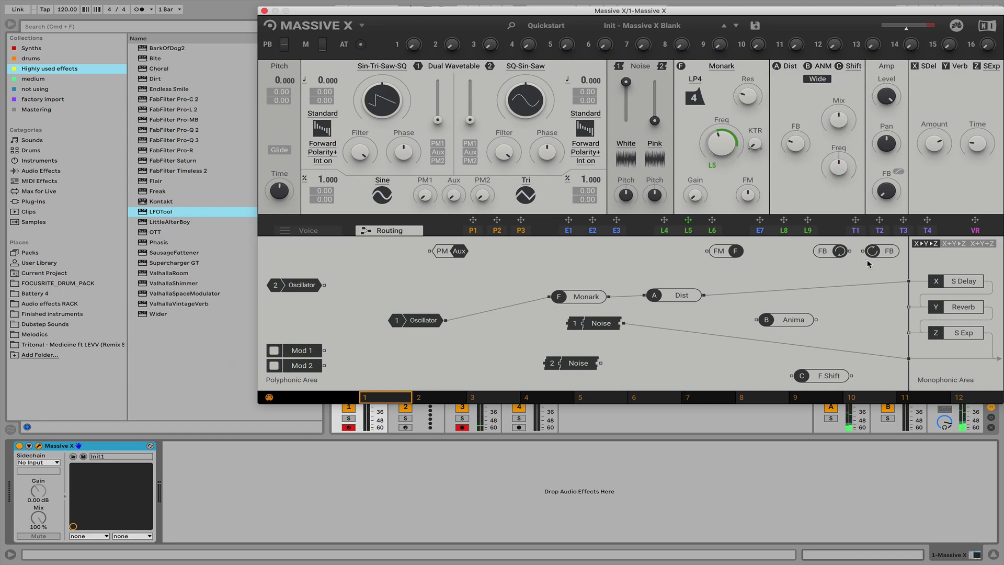
drag(832, 377, 831, 341)
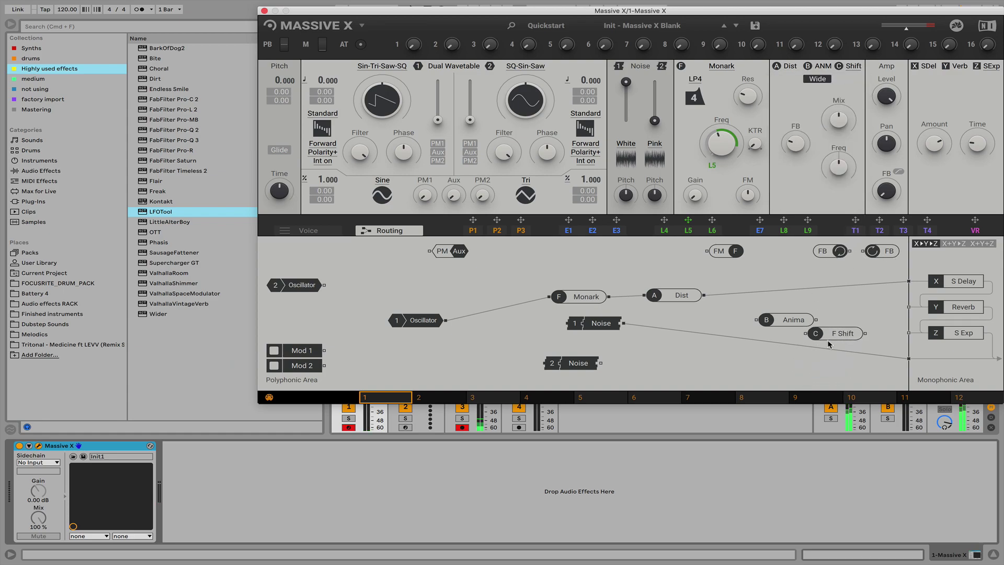
mouse_move(624, 323)
mouse_down()
mouse_move(809, 331)
mouse_move(779, 368)
mouse_move(912, 361)
mouse_up()
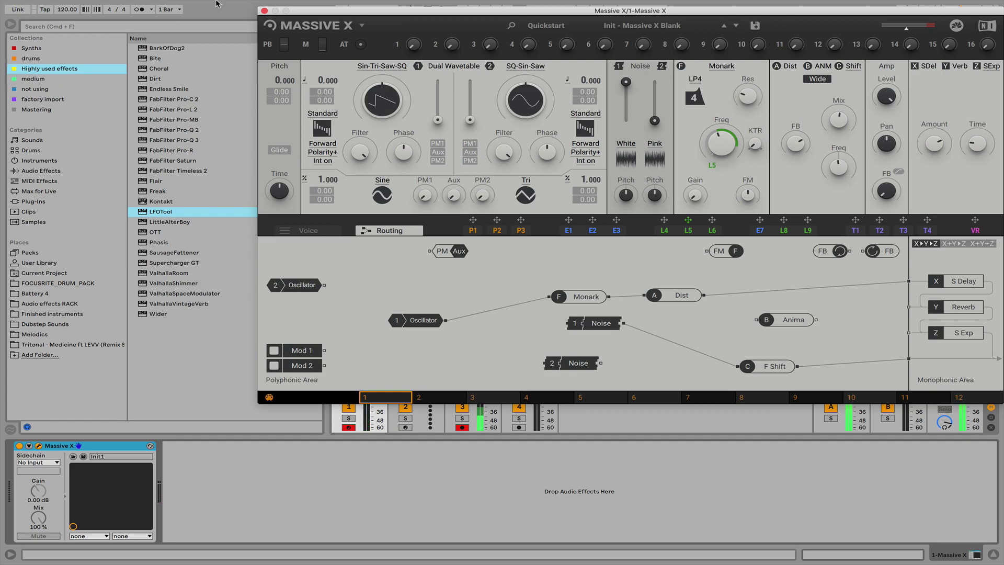
Move the Noise 2 module clear of the routing cables and set Noise 1's noisetable to Waterfall from the Static category
drag(576, 364, 516, 376)
click(633, 148)
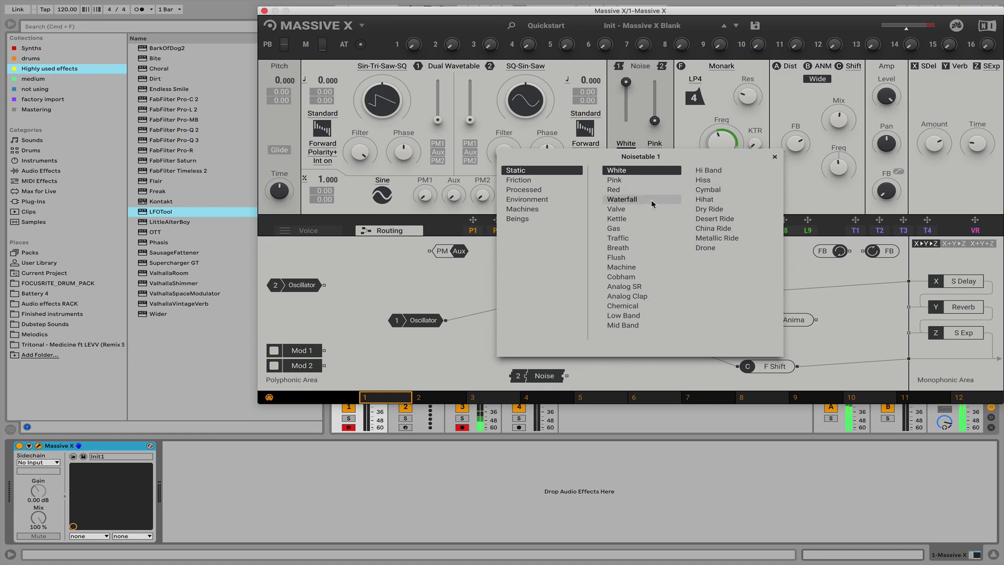
click(636, 202)
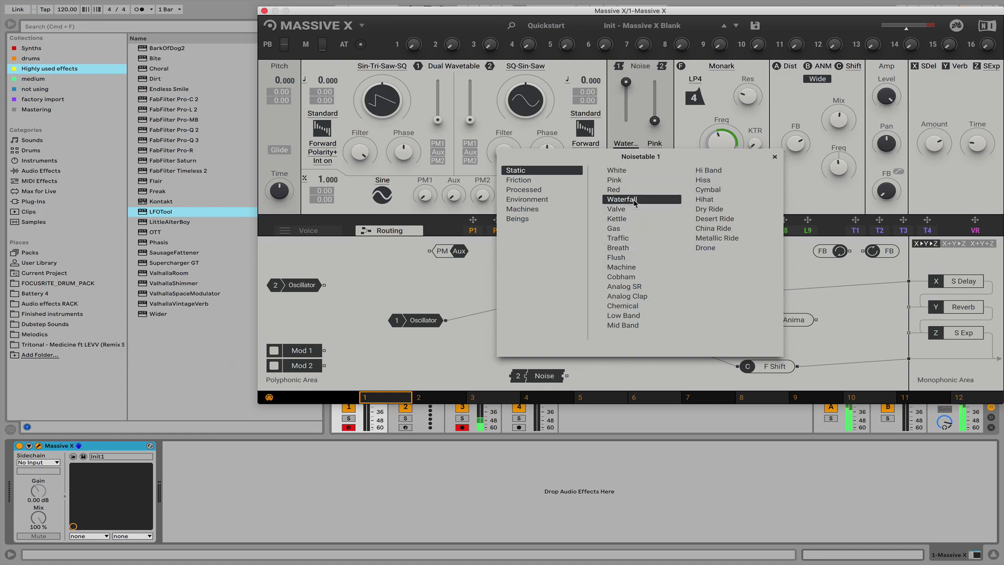
click(775, 156)
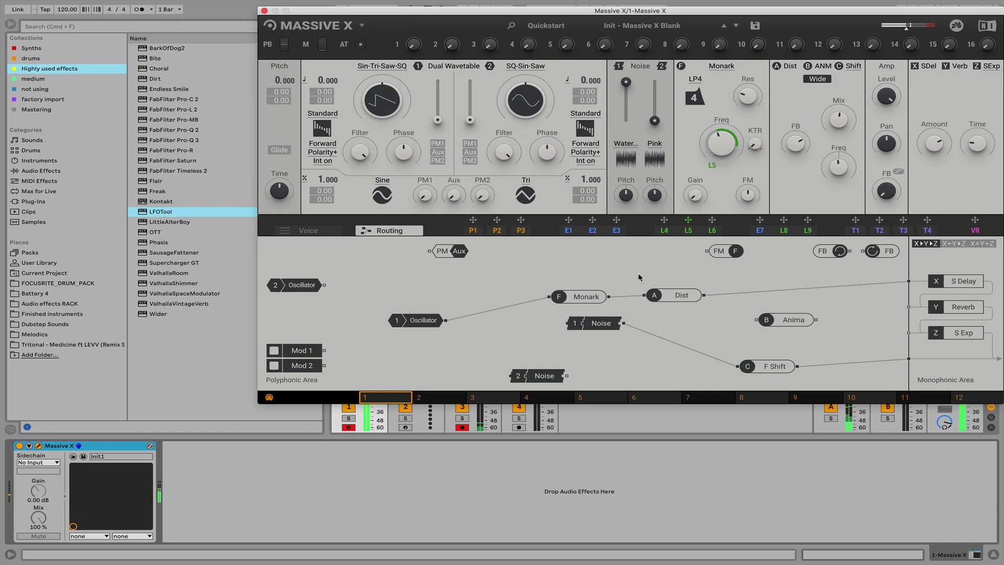
Set insert slot C to Off and connect Oscillator 1's output to the feedback input module, placed between Oscillator 1 and Monark
click(853, 66)
click(822, 80)
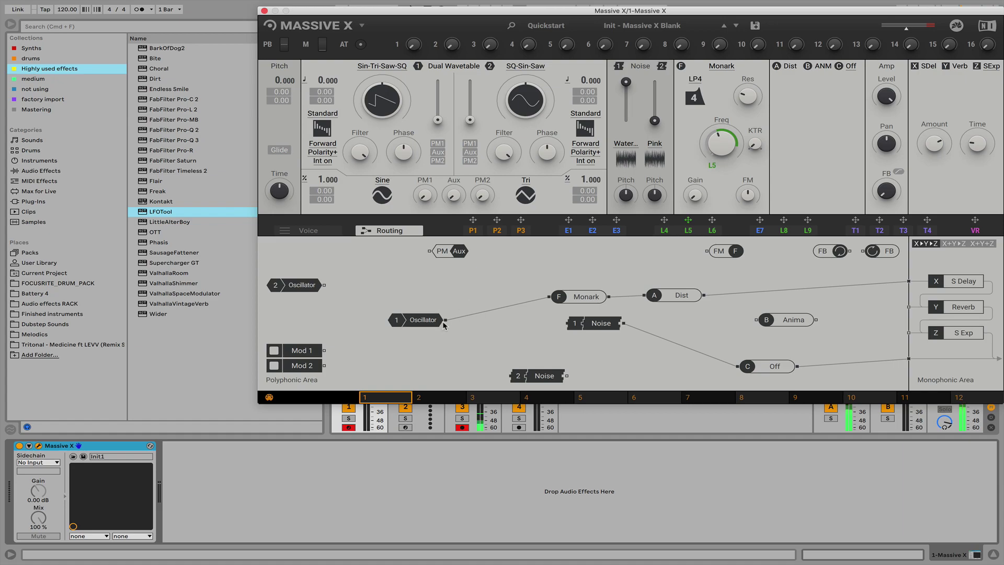
mouse_move(445, 322)
mouse_down()
mouse_move(436, 382)
mouse_move(633, 243)
mouse_move(511, 270)
mouse_move(418, 255)
mouse_move(473, 281)
mouse_move(629, 240)
mouse_move(710, 255)
mouse_move(800, 314)
mouse_move(785, 315)
mouse_move(706, 252)
mouse_move(837, 261)
mouse_move(656, 278)
mouse_move(533, 270)
mouse_up()
drag(446, 319, 515, 275)
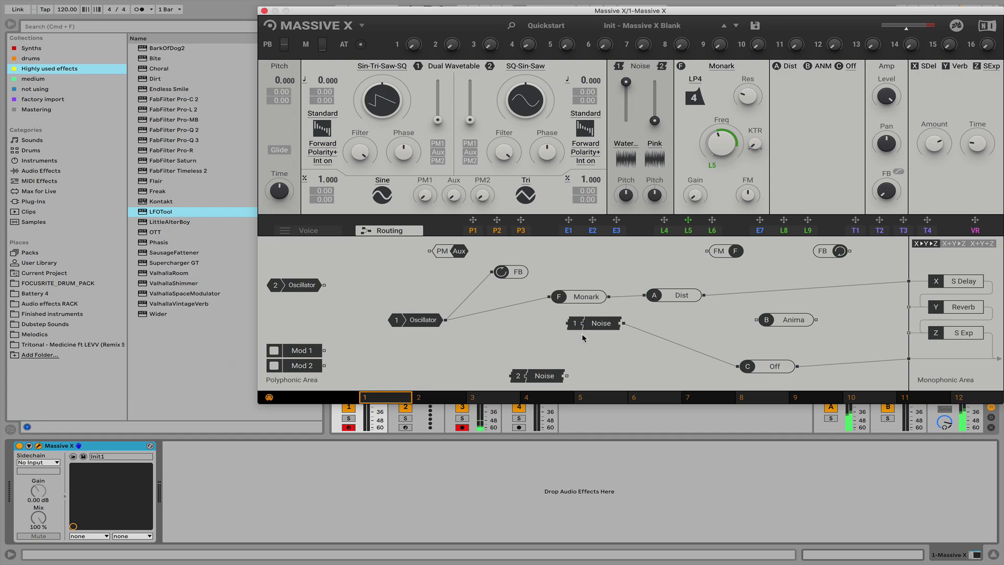
key(super+Tab)
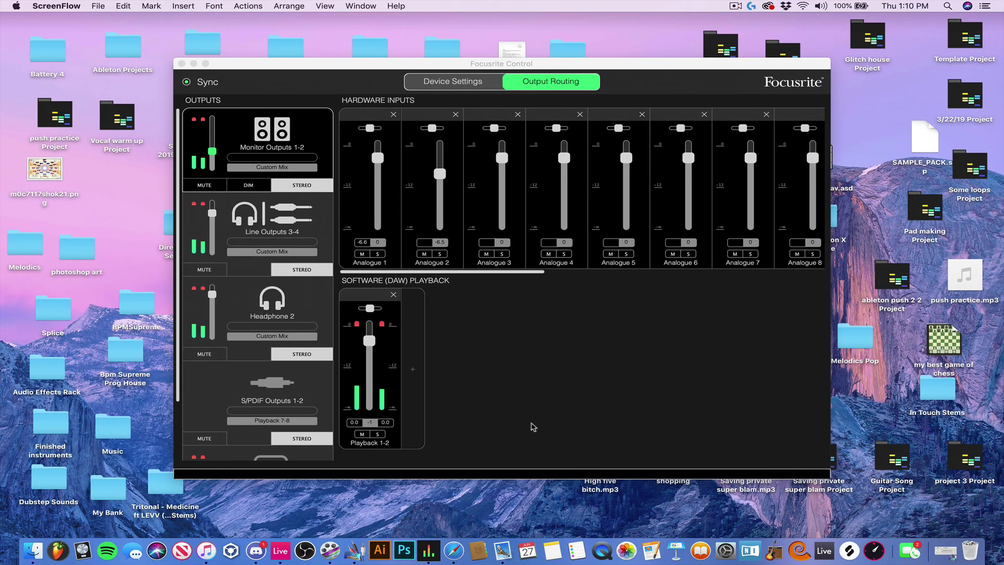